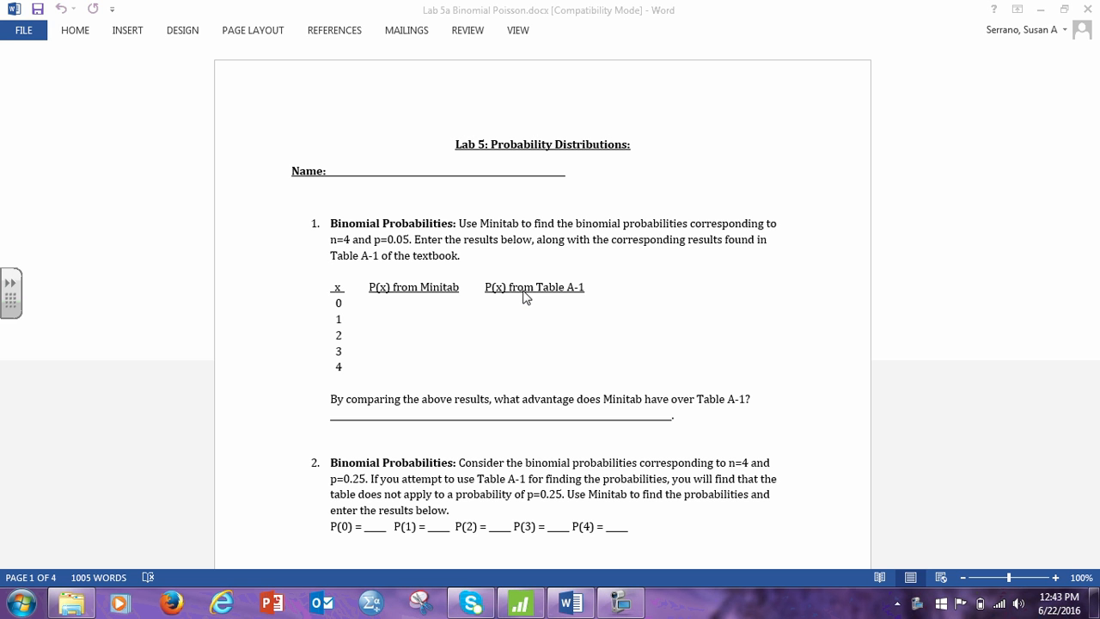
# Switch to Minitab, name worksheet column C1 X, and enter the values 0, 1, 2, 3 and 4 beneath it.
pyautogui.click(520, 606)
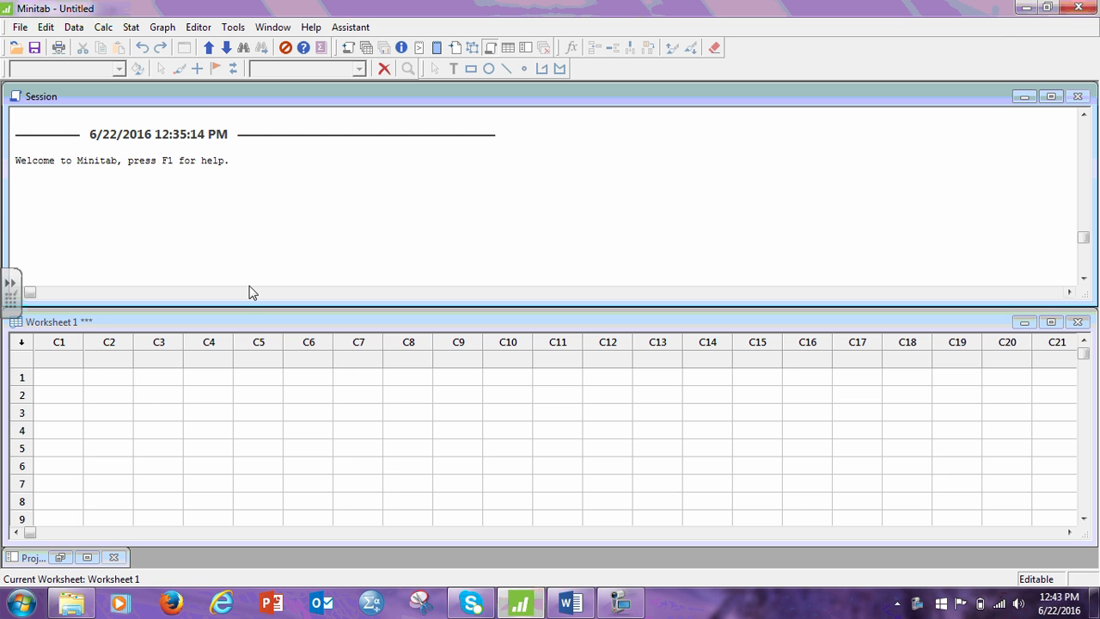
pyautogui.click(55, 362)
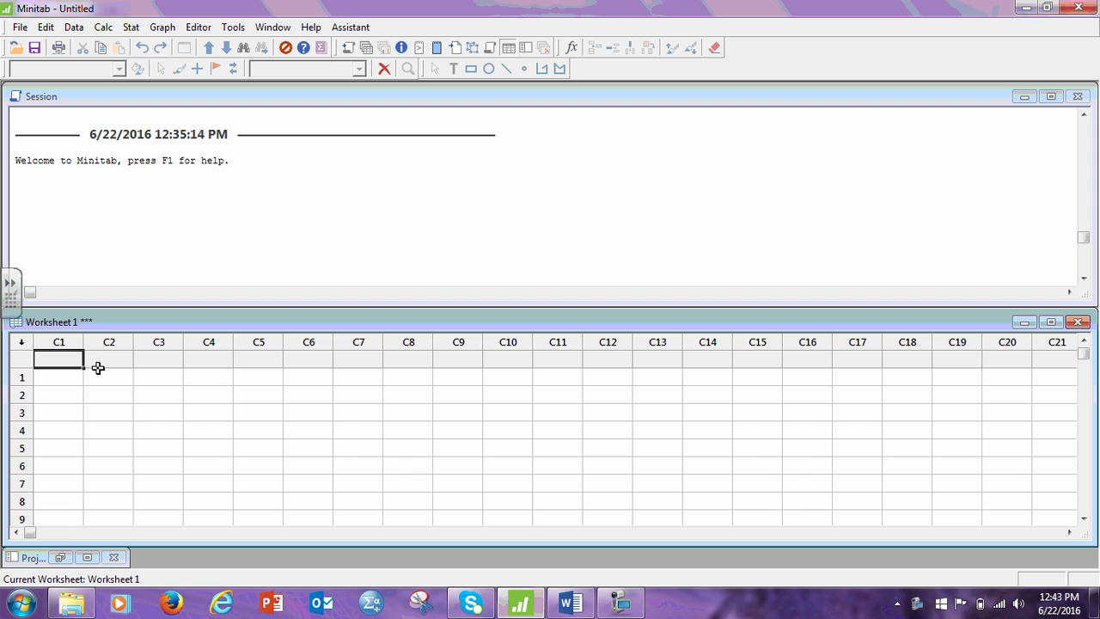
pyautogui.write('x')
pyautogui.press('Return')
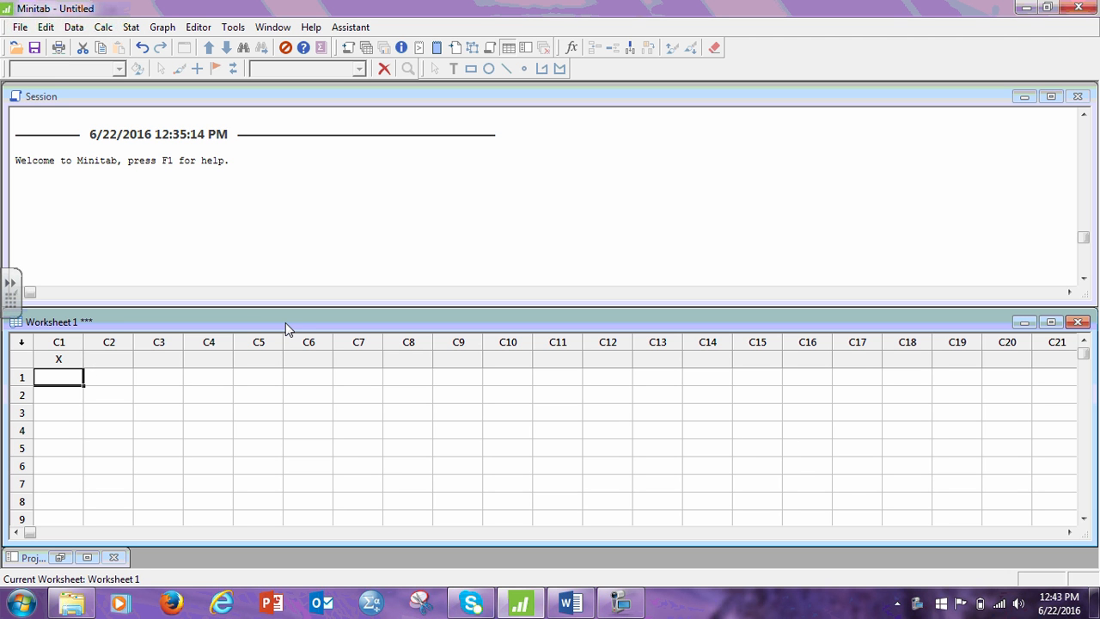
pyautogui.write('0')
pyautogui.press('Return')
pyautogui.write('1')
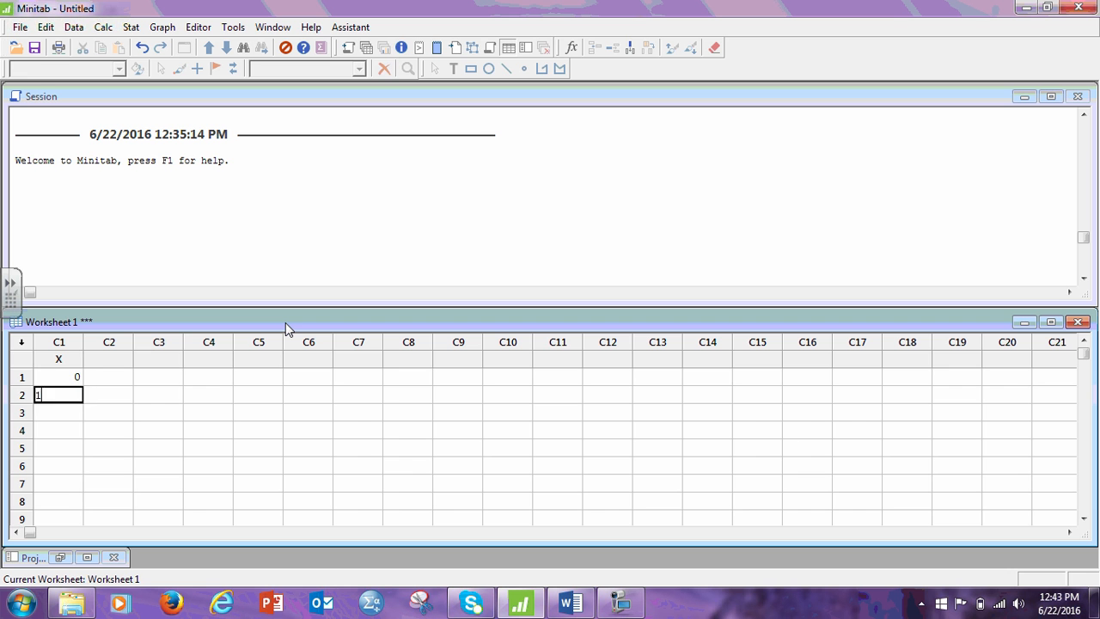
pyautogui.press('Return')
pyautogui.write('2')
pyautogui.press('Return')
pyautogui.write('3')
pyautogui.press('Return')
pyautogui.write('4')
pyautogui.press('Return')
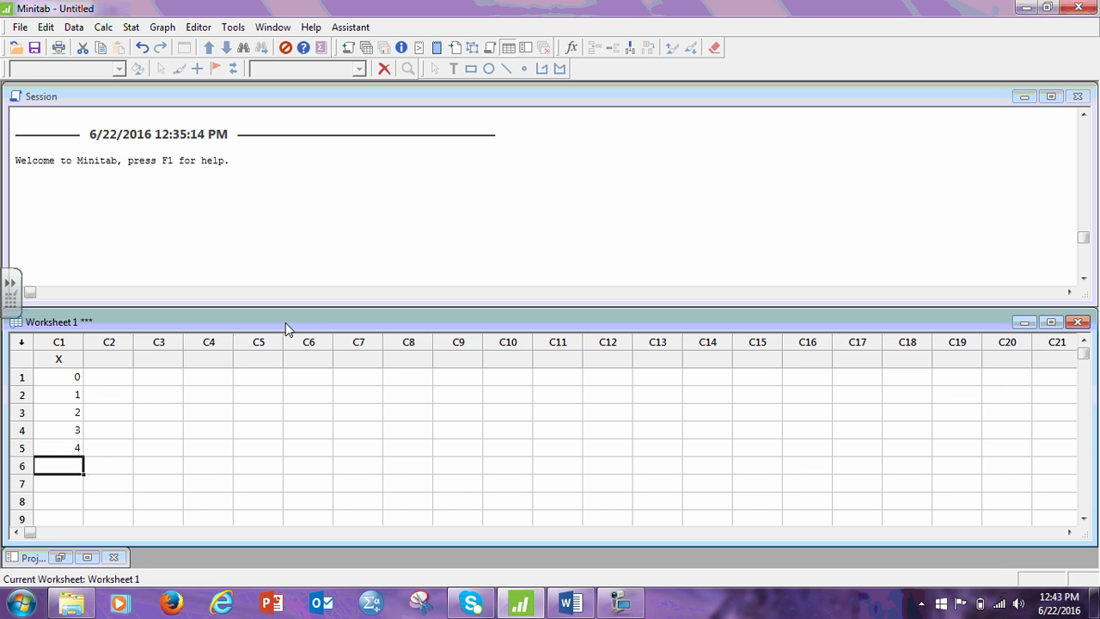
# Name worksheet column C2 P(X).
pyautogui.click(116, 361)
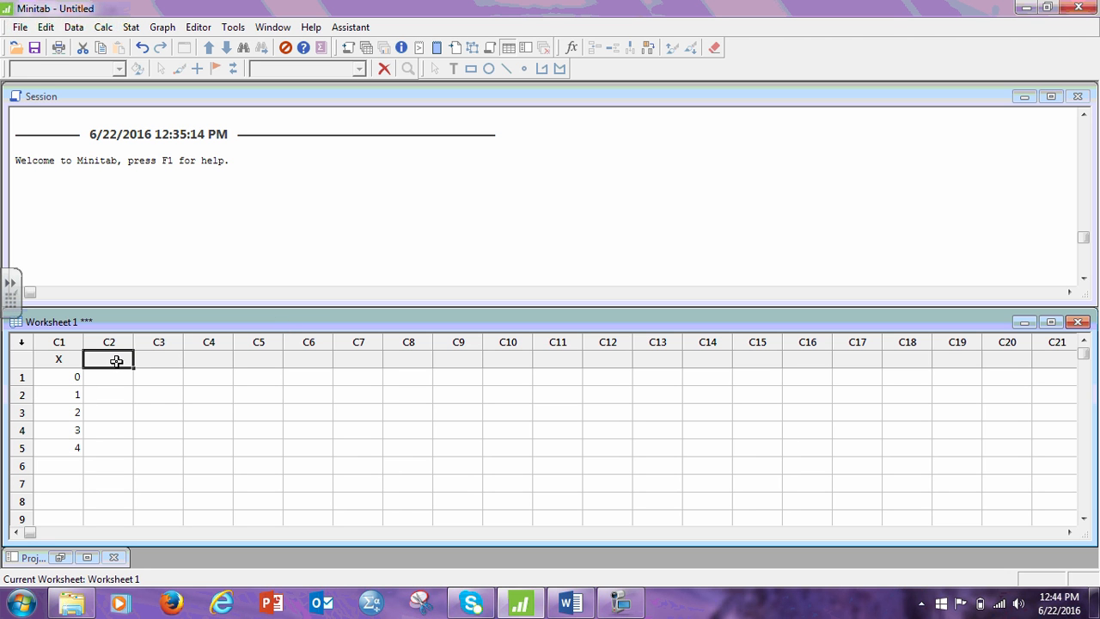
pyautogui.write('P(X)')
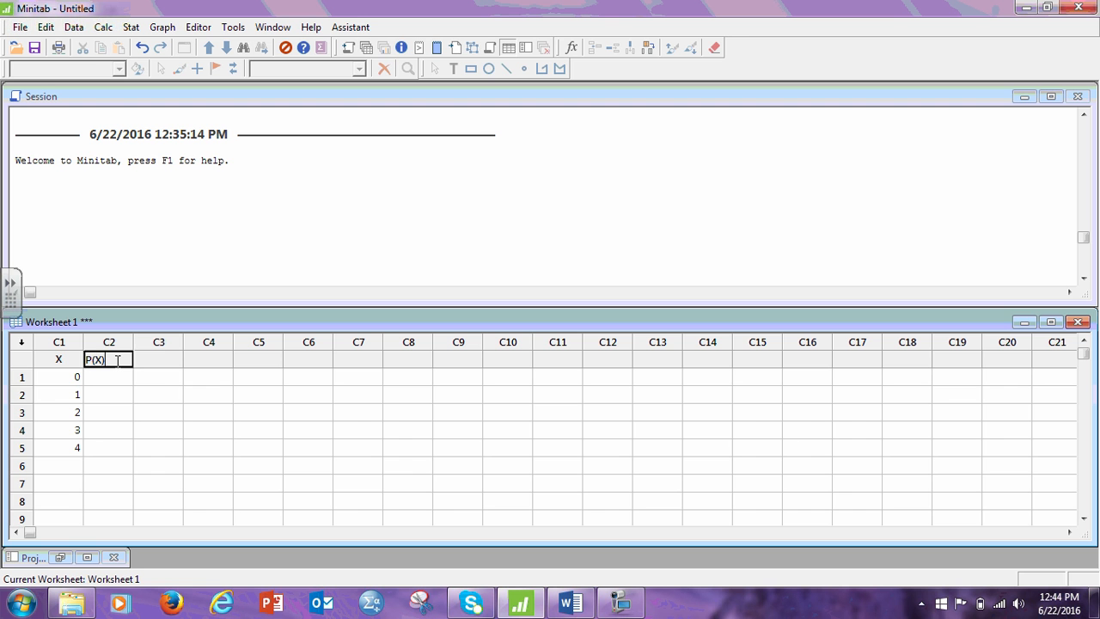
pyautogui.click(115, 393)
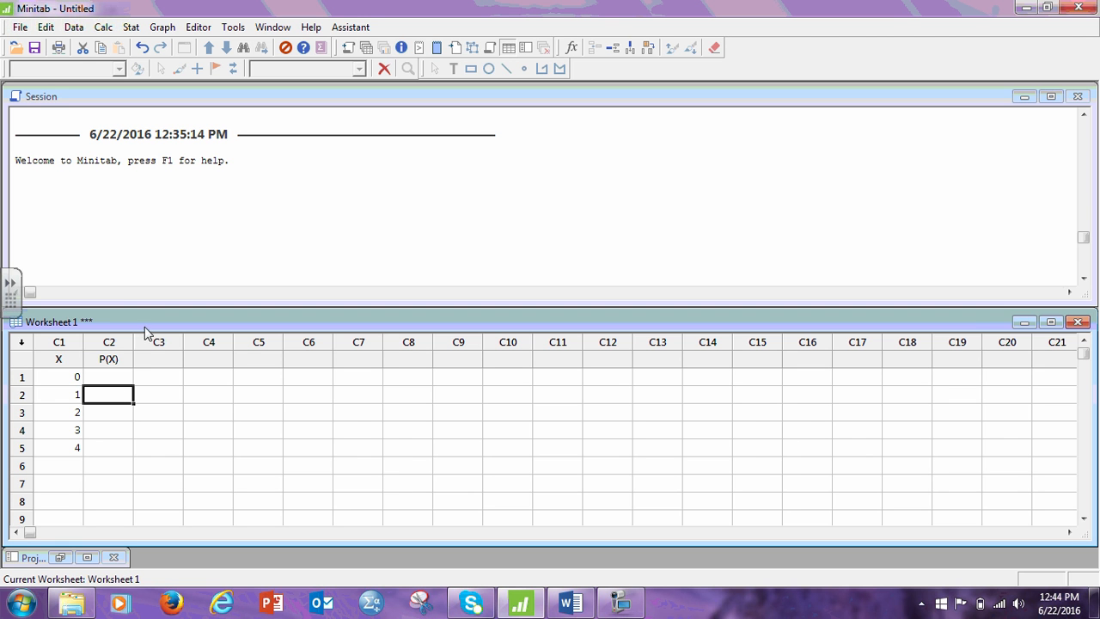
# Set up a Binomial Distribution calculation for Probability with 4 trials and an event probability of .05.
pyautogui.click(104, 28)
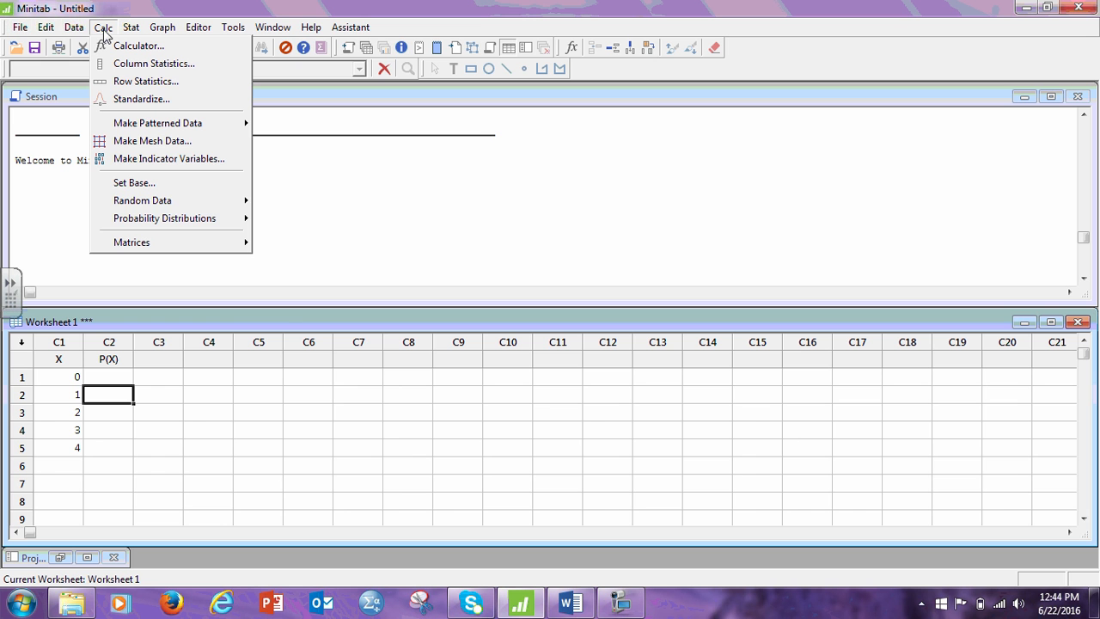
pyautogui.moveTo(177, 223)
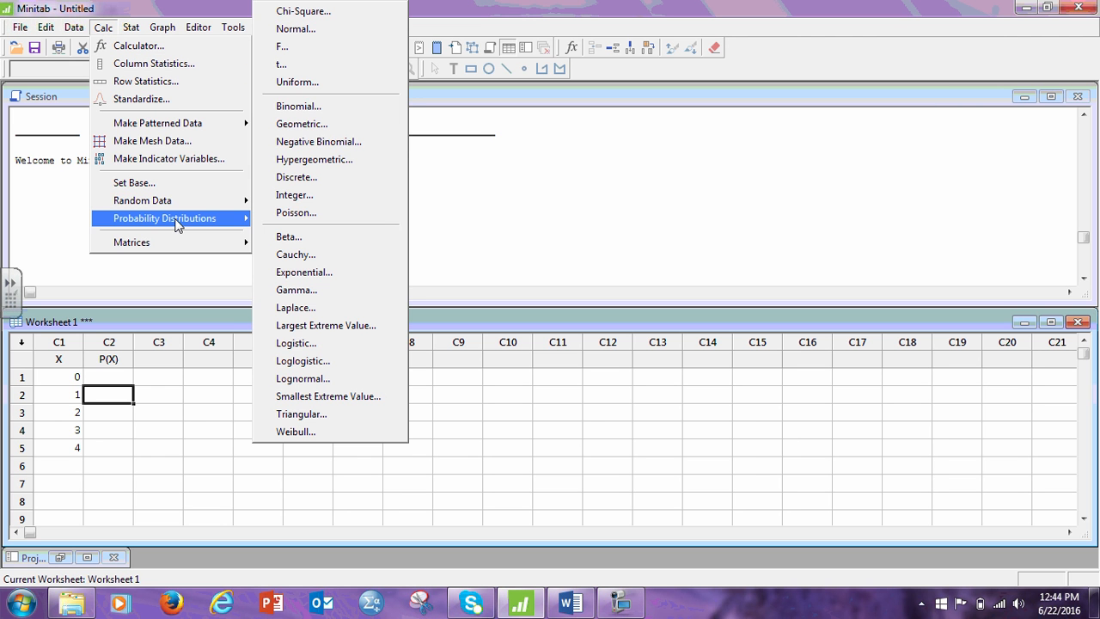
pyautogui.click(326, 109)
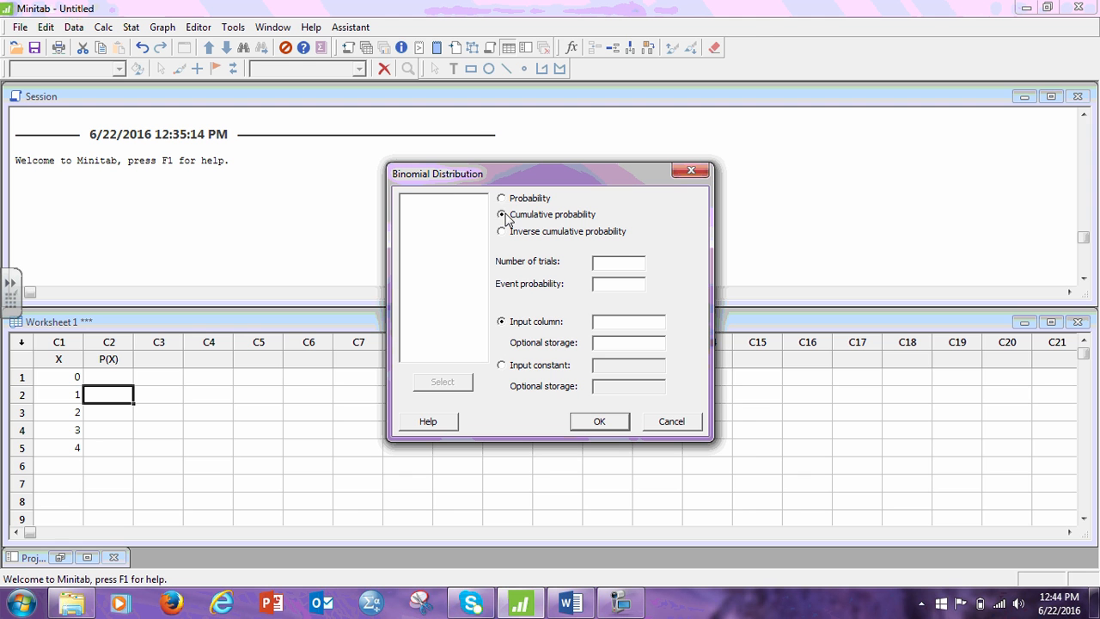
pyautogui.click(503, 199)
pyautogui.write('4')
pyautogui.press('Tab')
pyautogui.write('.05')
# Use X as the input column and P(X) as storage, check the settings against the Word lab document, and run the calculation in Minitab.
pyautogui.click(617, 327)
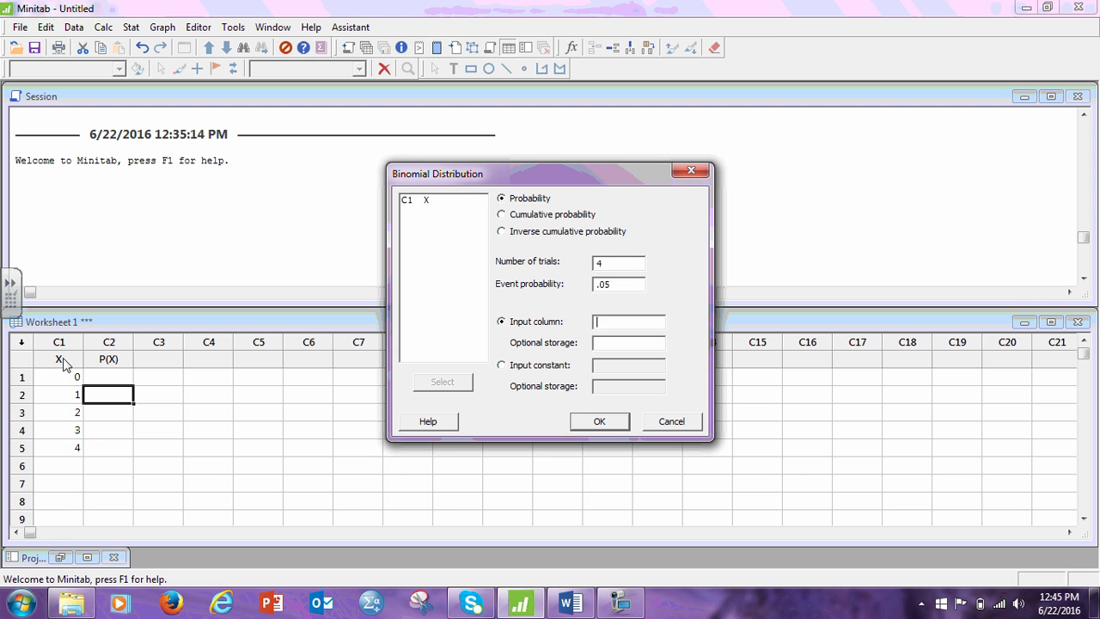
pyautogui.doubleClick(412, 199)
pyautogui.doubleClick(434, 210)
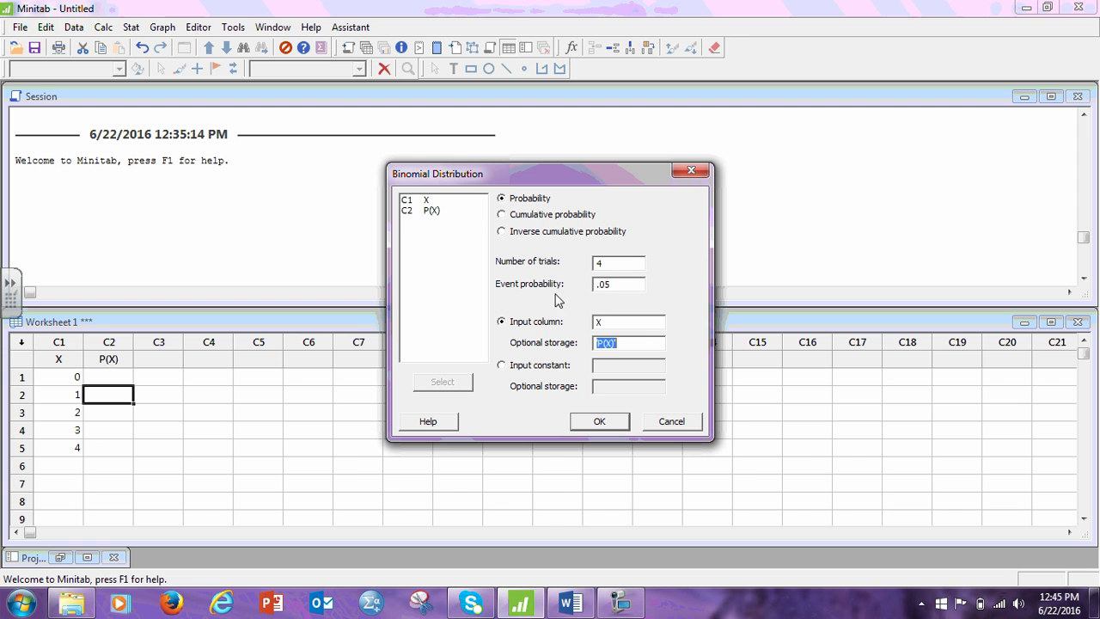
pyautogui.click(572, 604)
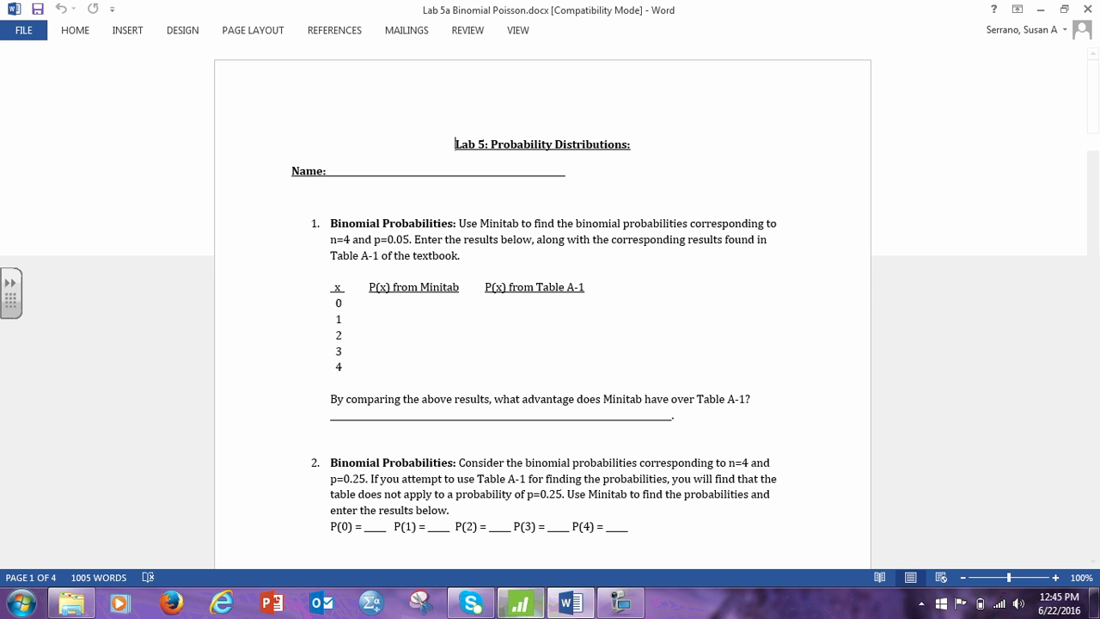
pyautogui.click(519, 604)
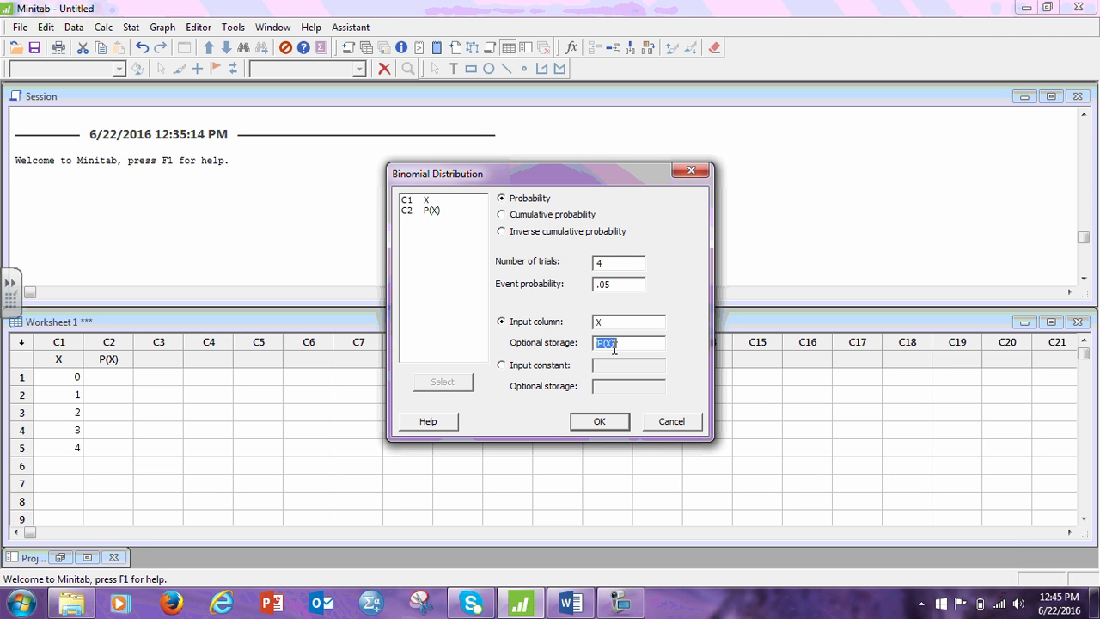
pyautogui.click(590, 425)
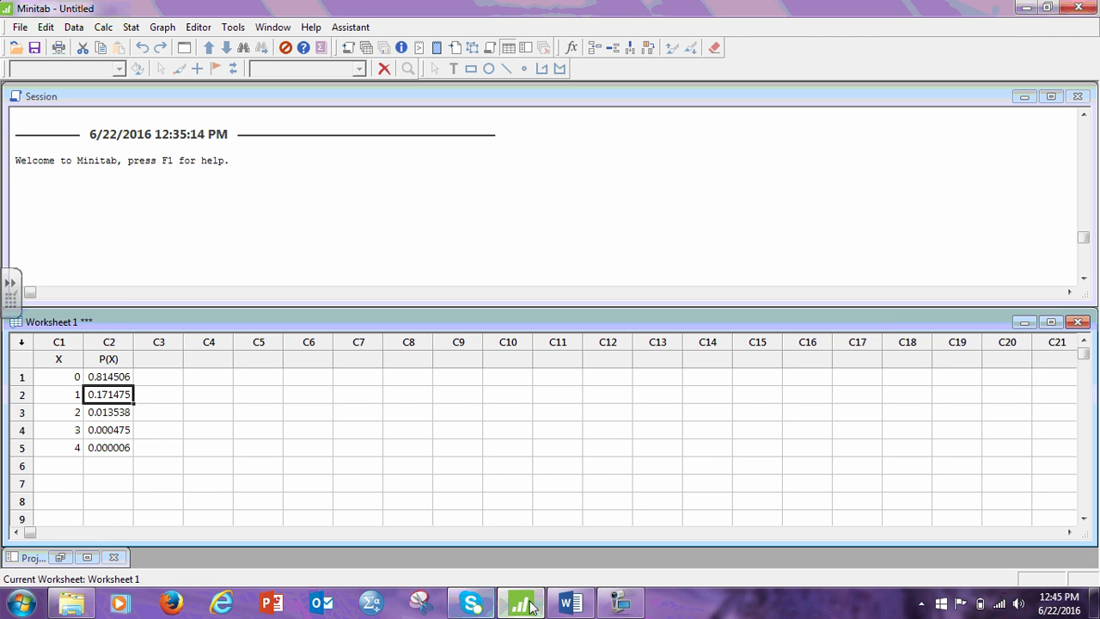
# Consult question 3 in the Word lab document, and in Minitab name column C3 X3 with the values 35, 45 and 50.
pyautogui.click(570, 604)
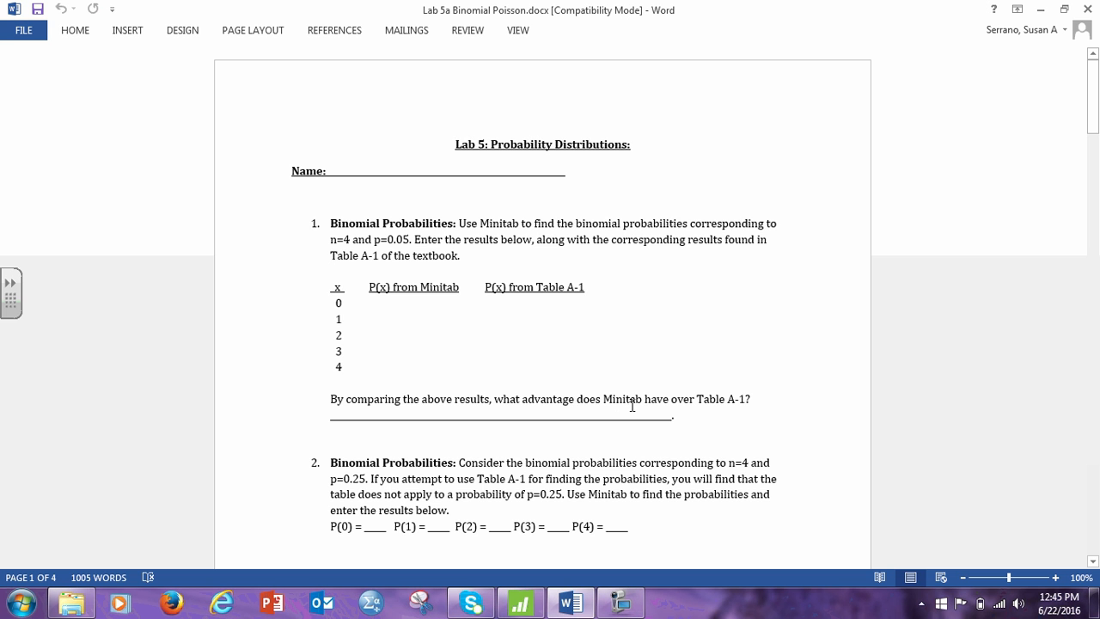
pyautogui.scroll(-4, 785, 370)
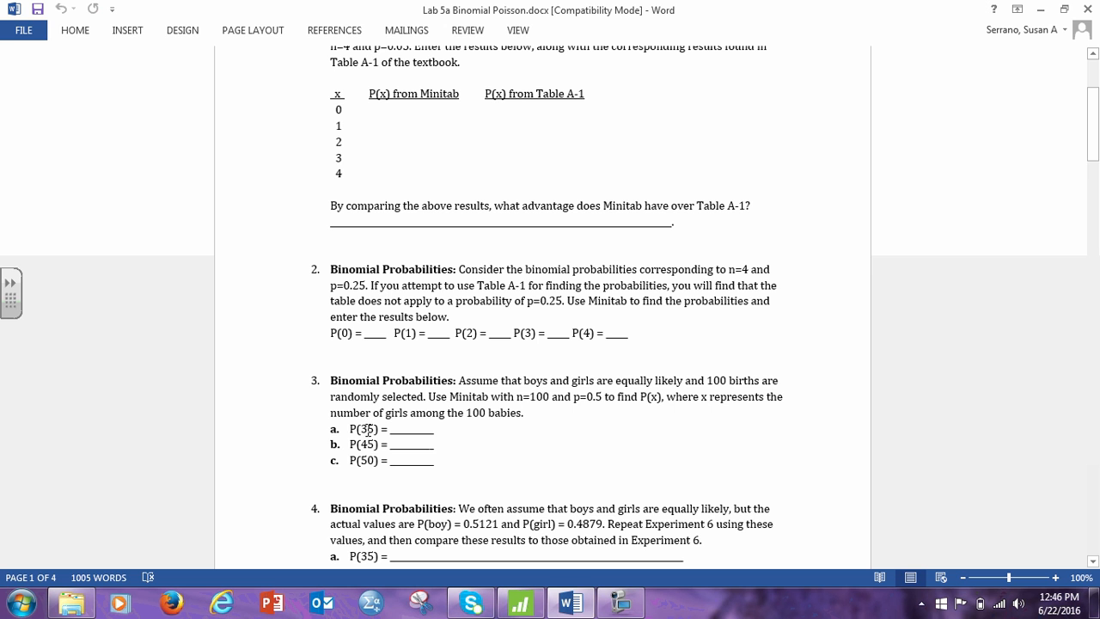
pyautogui.click(520, 603)
pyautogui.click(165, 359)
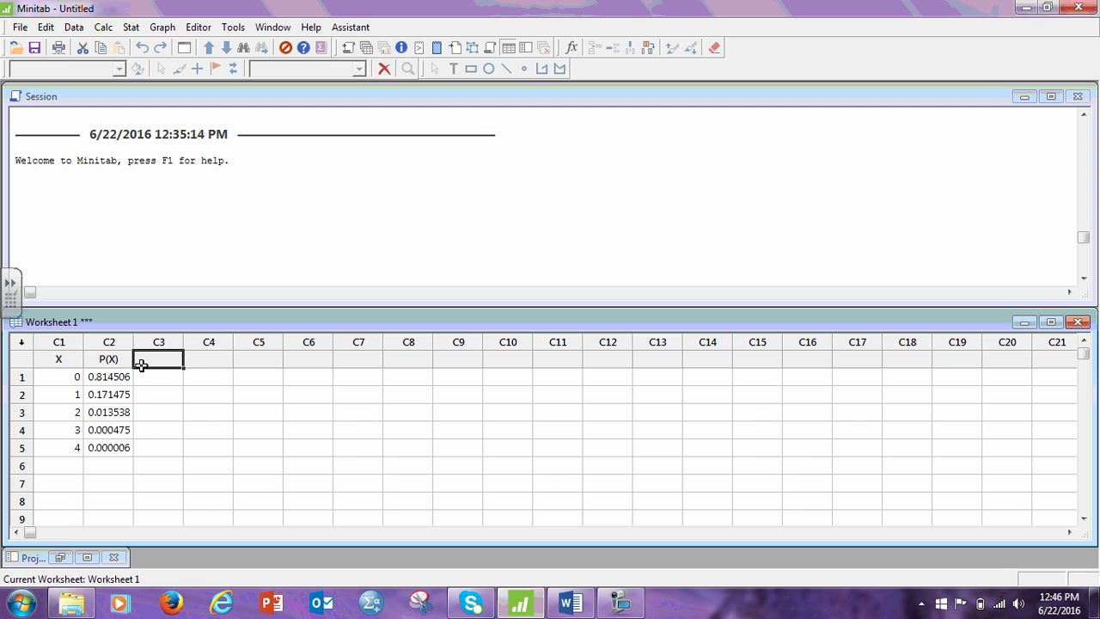
pyautogui.write('X3')
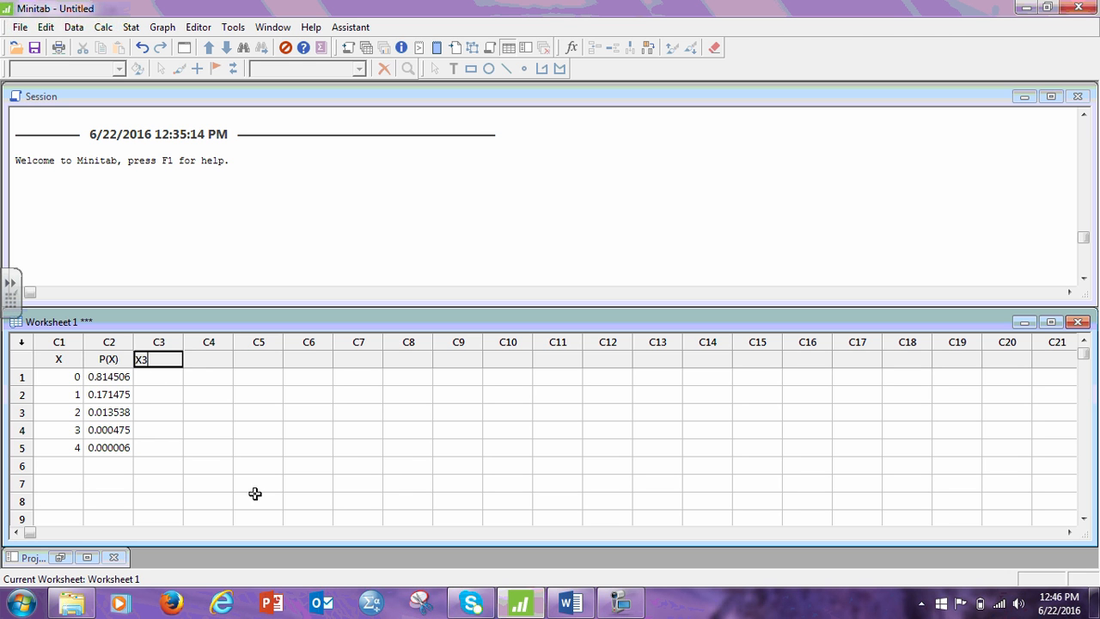
pyautogui.press('Return')
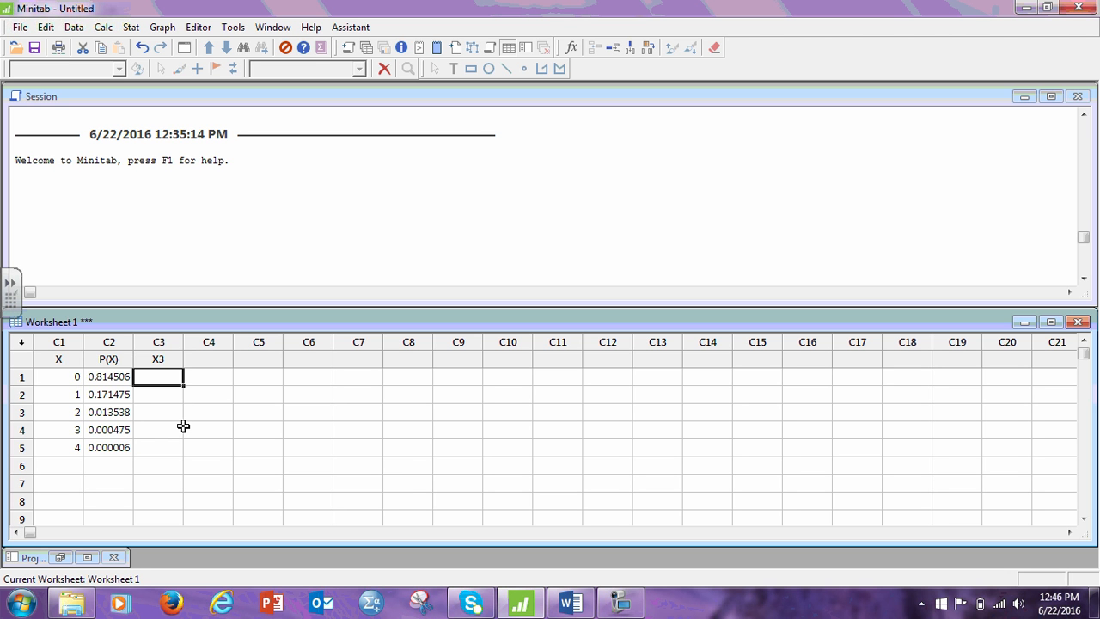
pyautogui.write('35')
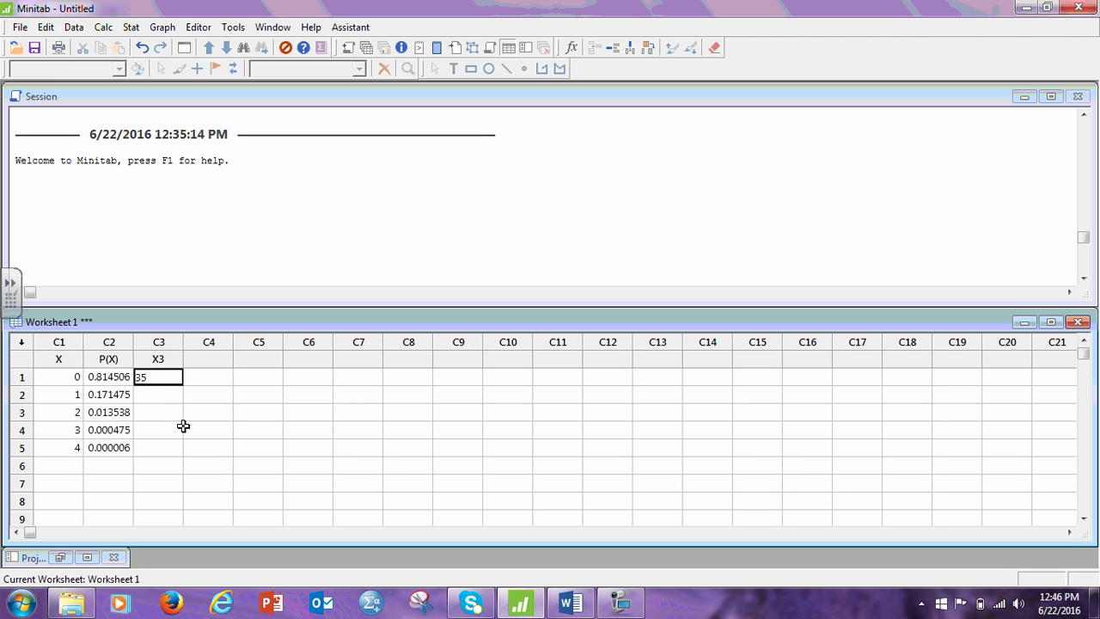
pyautogui.press('Return')
pyautogui.write('45')
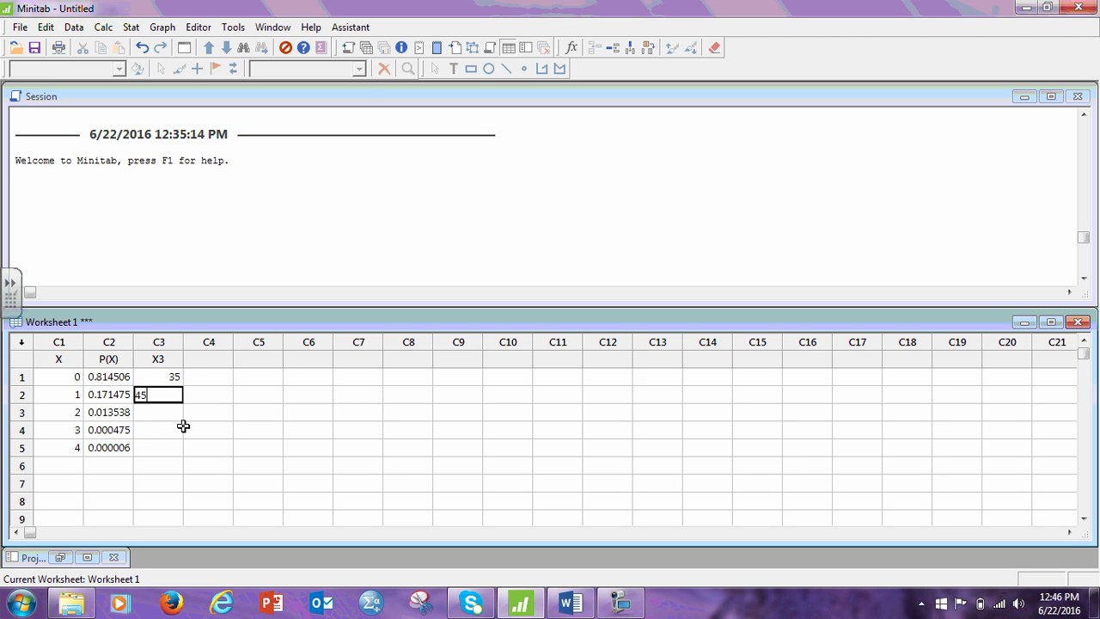
pyautogui.press('Return')
pyautogui.write('5')
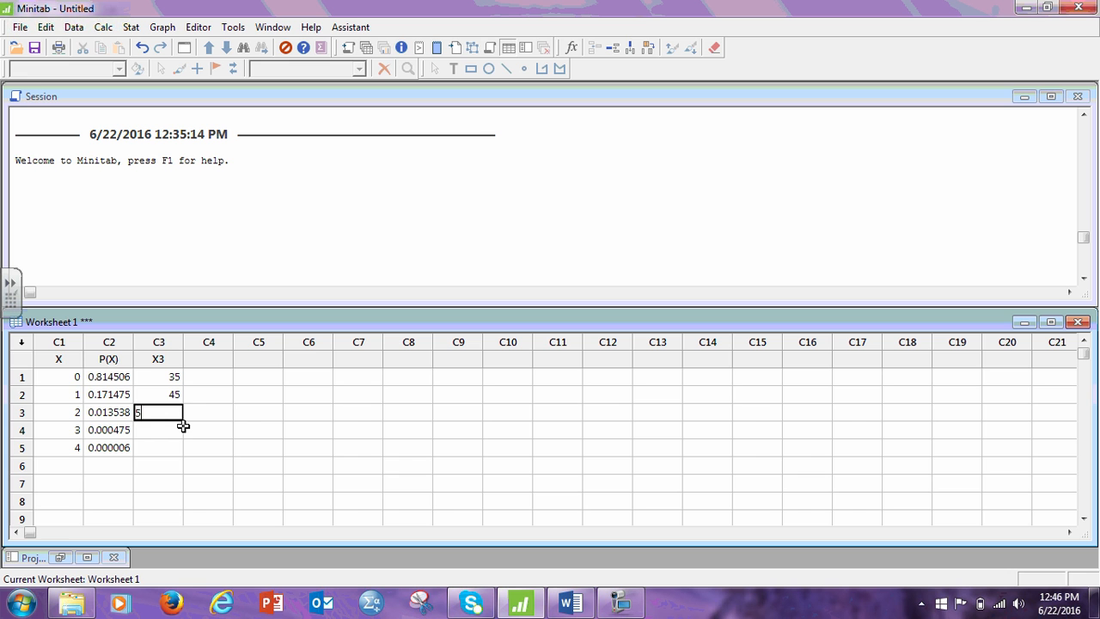
pyautogui.write('0')
pyautogui.press('Return')
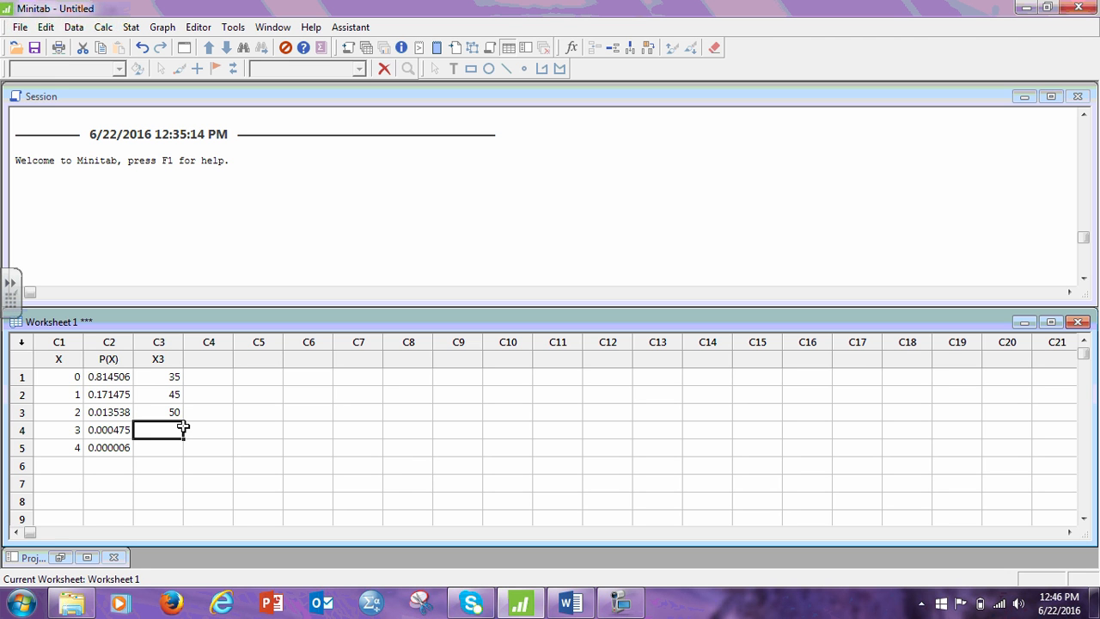
# Name worksheet column C4 P(X3).
pyautogui.click(206, 357)
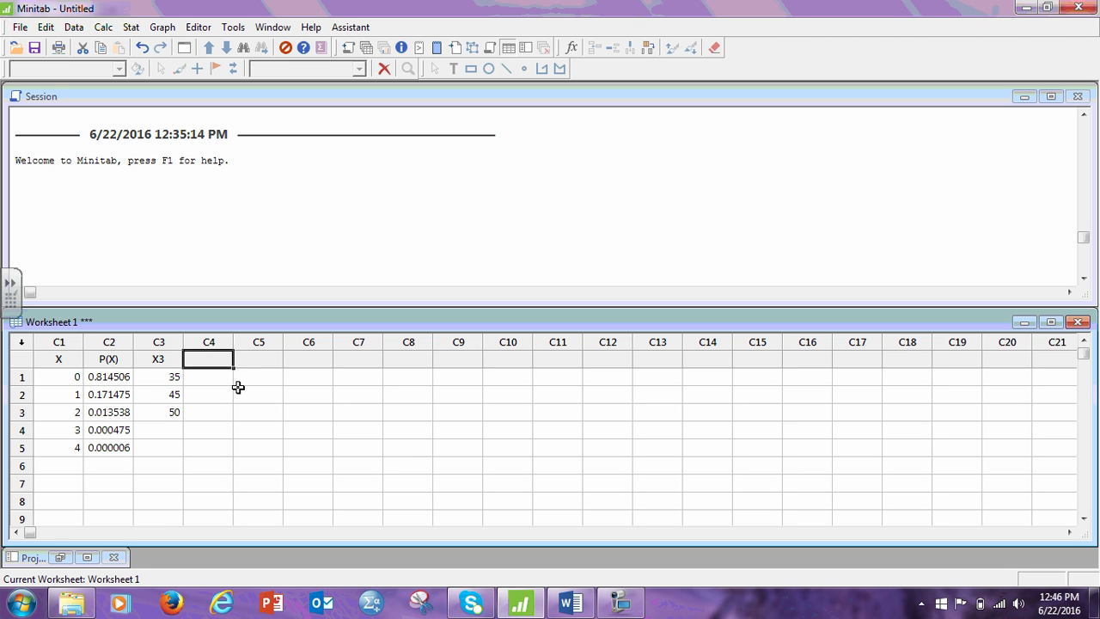
pyautogui.write('P(X3')
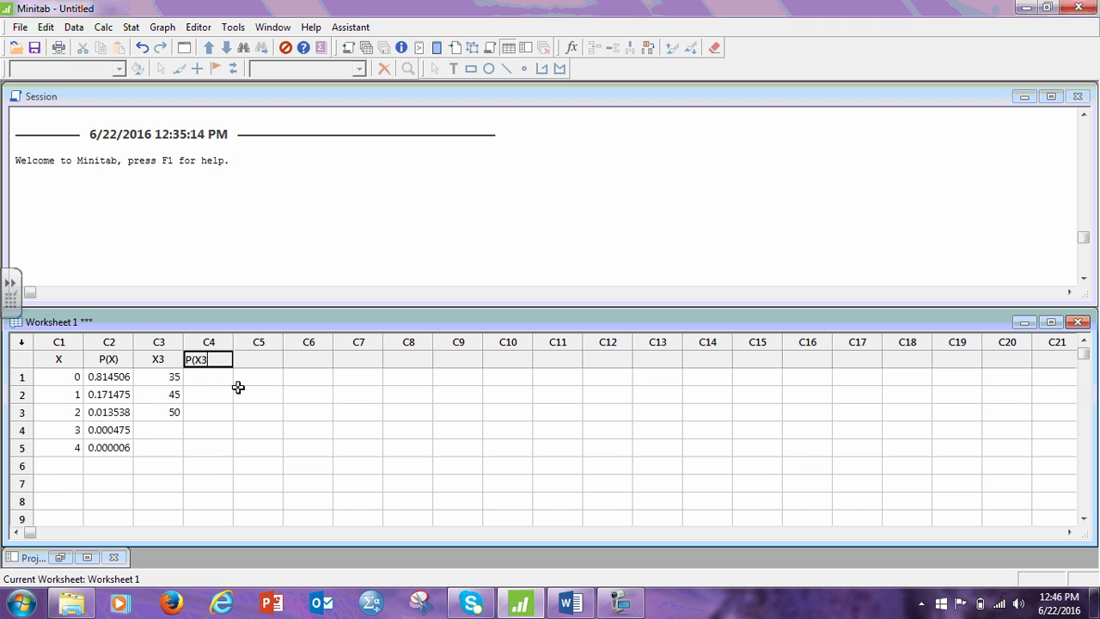
pyautogui.click(196, 406)
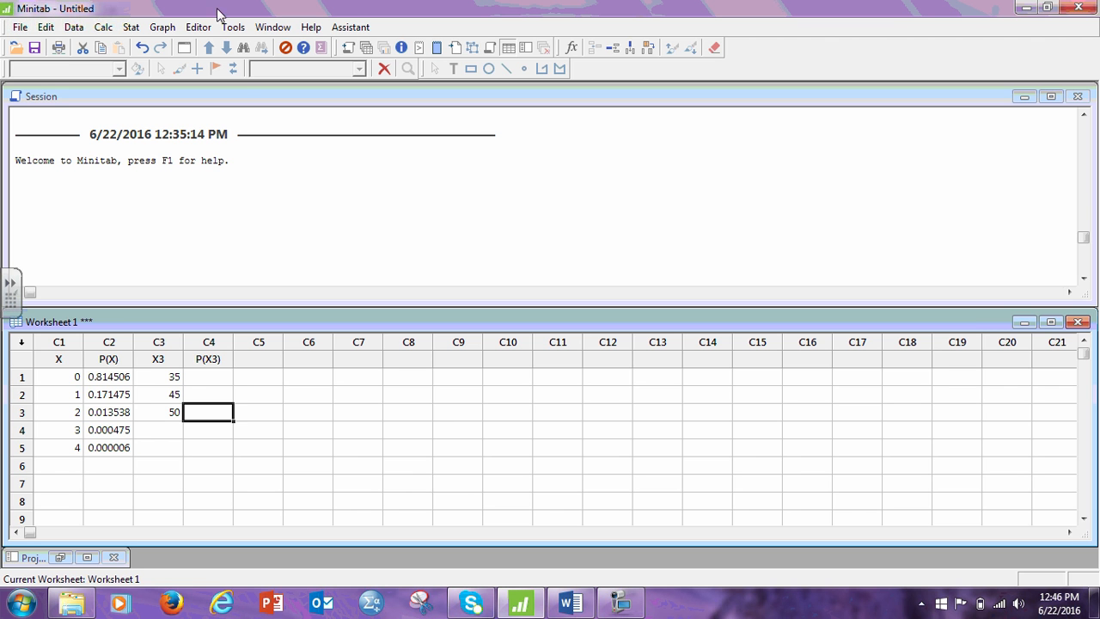
# Reopen the Binomial Distribution calculation and set X3 as the input column and P(X3) as the storage column.
pyautogui.click(103, 27)
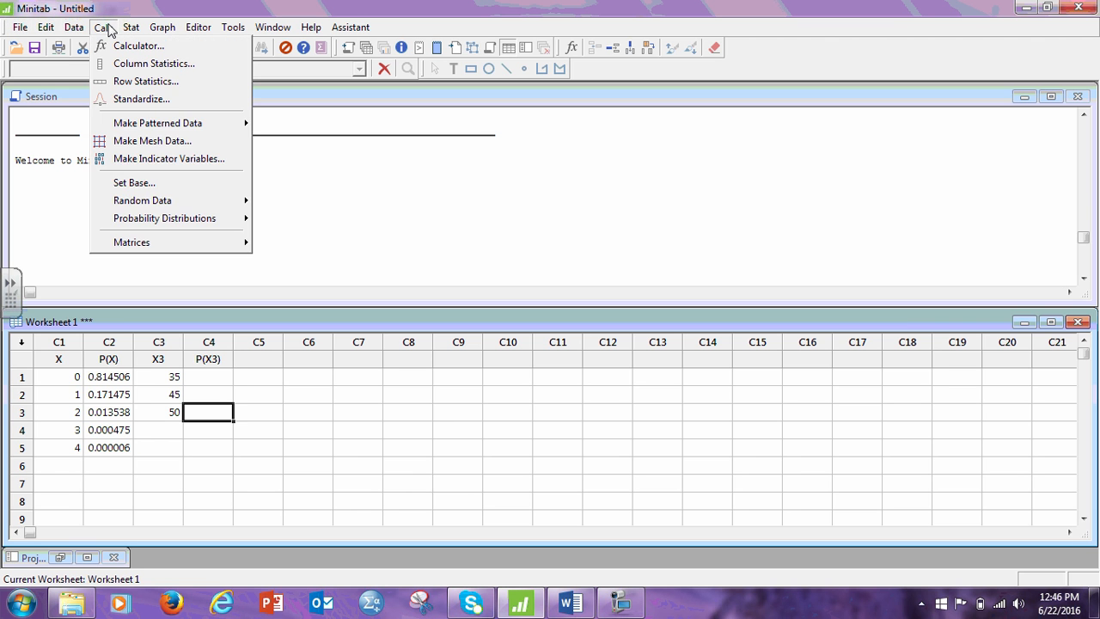
pyautogui.moveTo(190, 221)
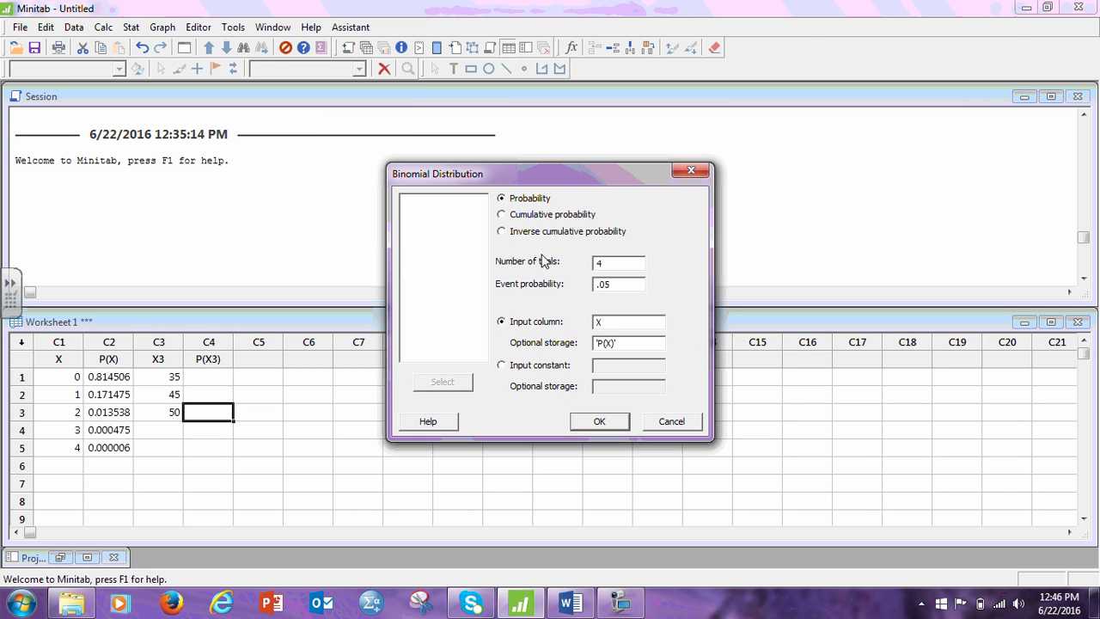
pyautogui.moveTo(614, 323); pyautogui.dragTo(587, 326)
pyautogui.doubleClick(430, 225)
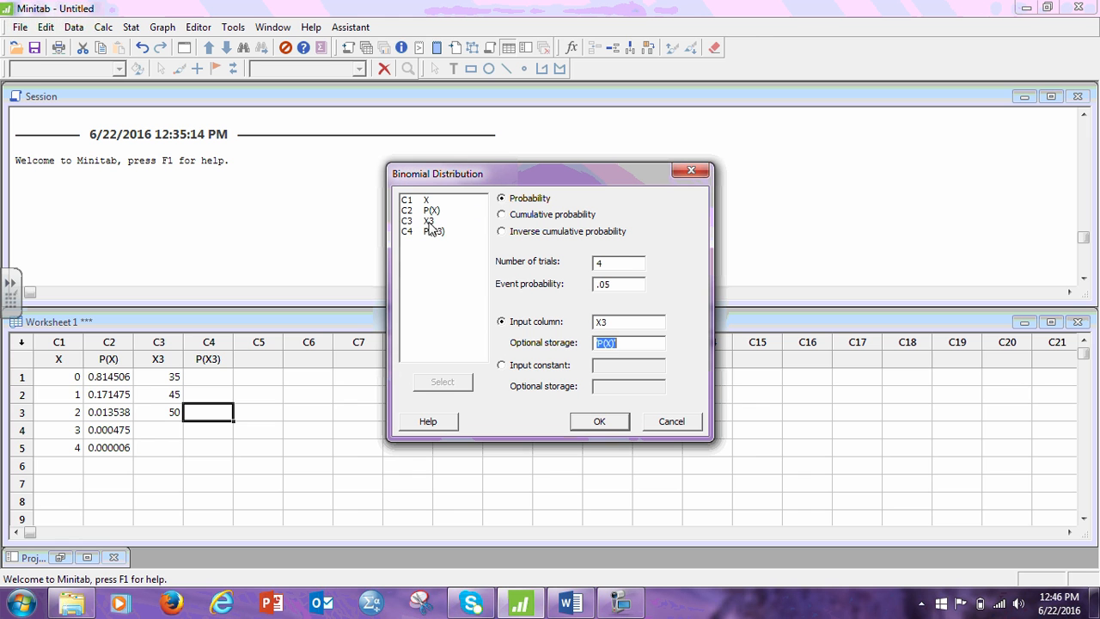
pyautogui.click(446, 231)
pyautogui.doubleClick(446, 234)
# Check question 3 in Word, set 100 trials and an event probability of .5 in Minitab, and run the binomial calculation.
pyautogui.moveTo(606, 263); pyautogui.dragTo(567, 269)
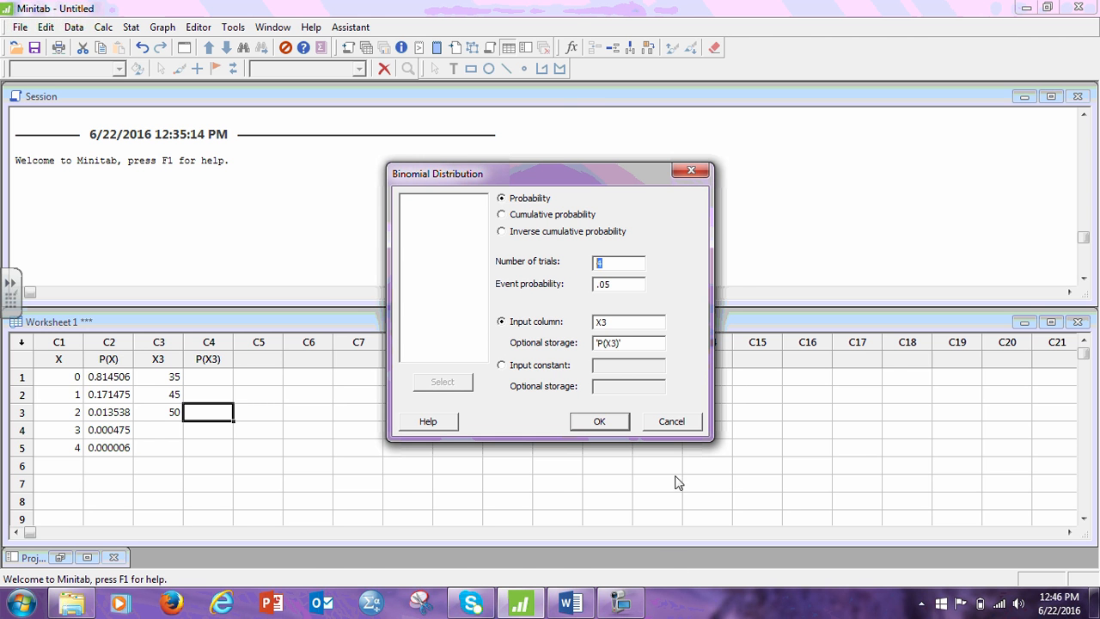
pyautogui.click(571, 604)
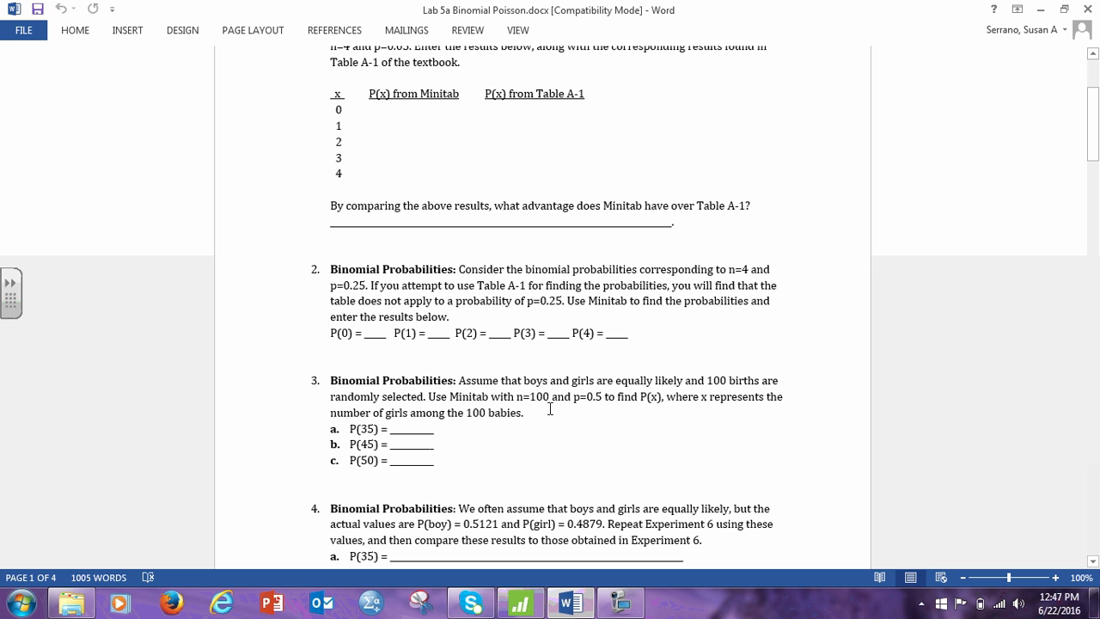
pyautogui.click(519, 604)
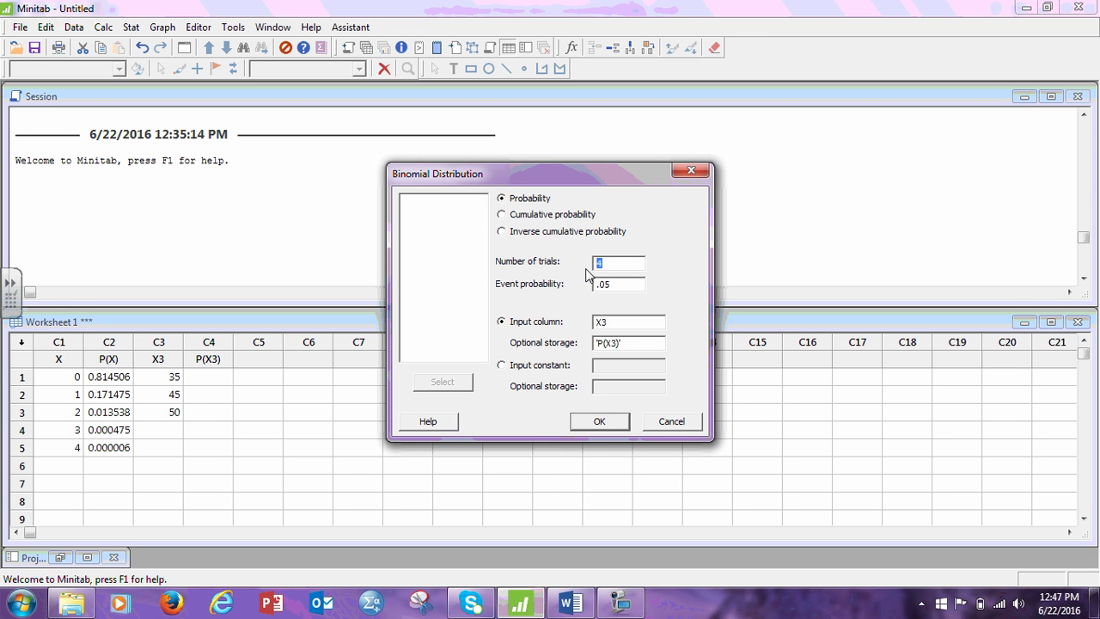
pyautogui.write('100')
pyautogui.click(604, 284)
pyautogui.press('BackSpace')
pyautogui.click(599, 421)
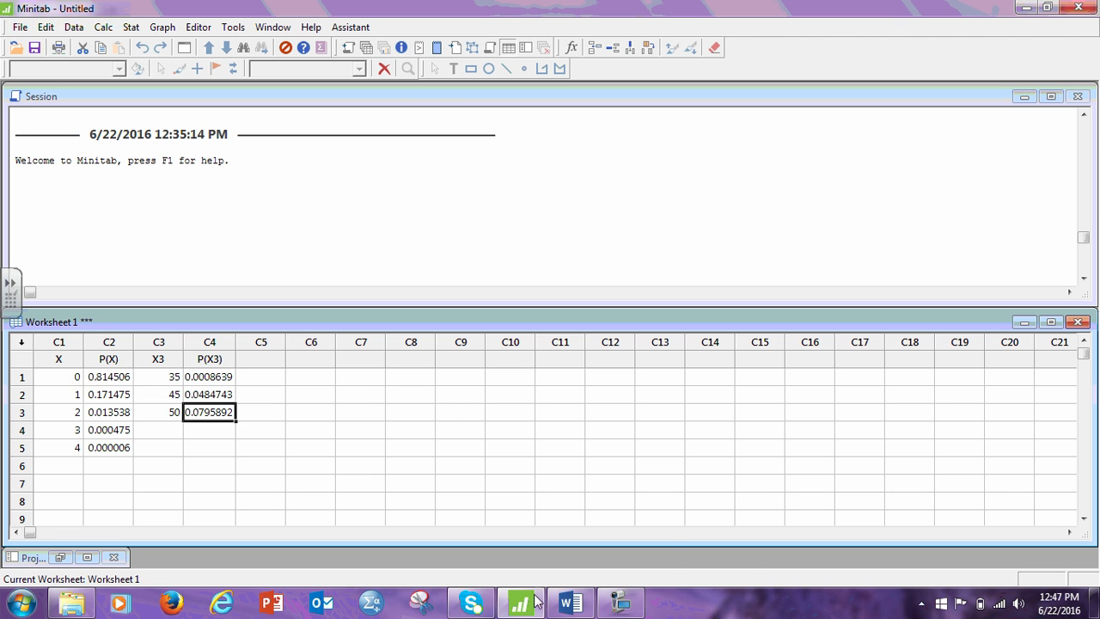
# Switch to the Word lab document and read questions 4 and 5 on binomial and cumulative probabilities.
pyautogui.moveTo(584, 606)
pyautogui.click(567, 481)
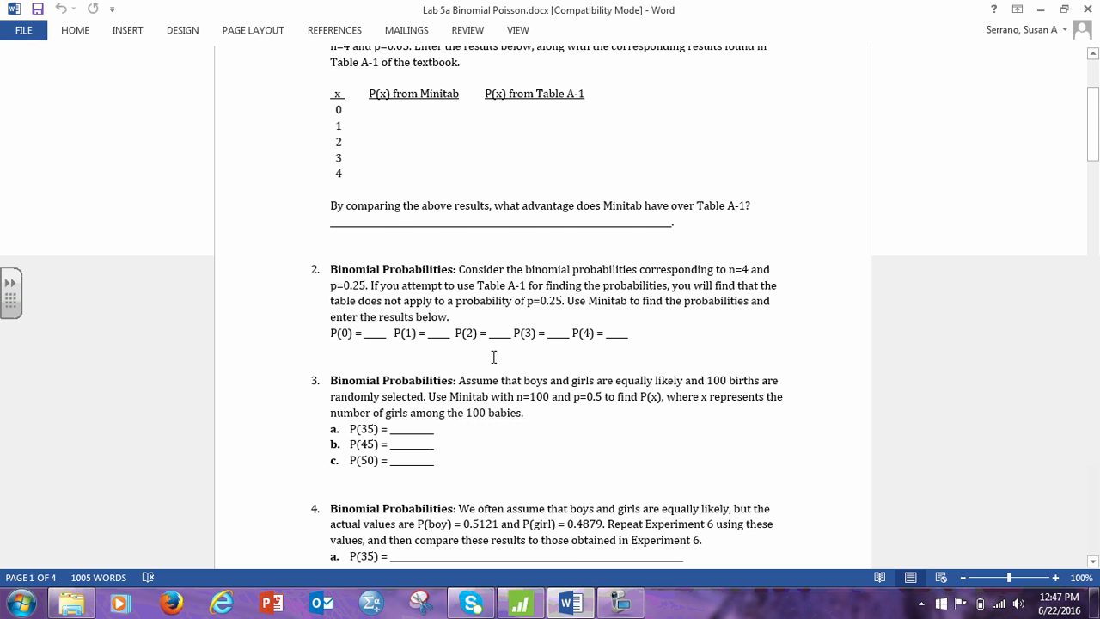
pyautogui.scroll(-2, 393, 397)
pyautogui.scroll(-3, 391, 399)
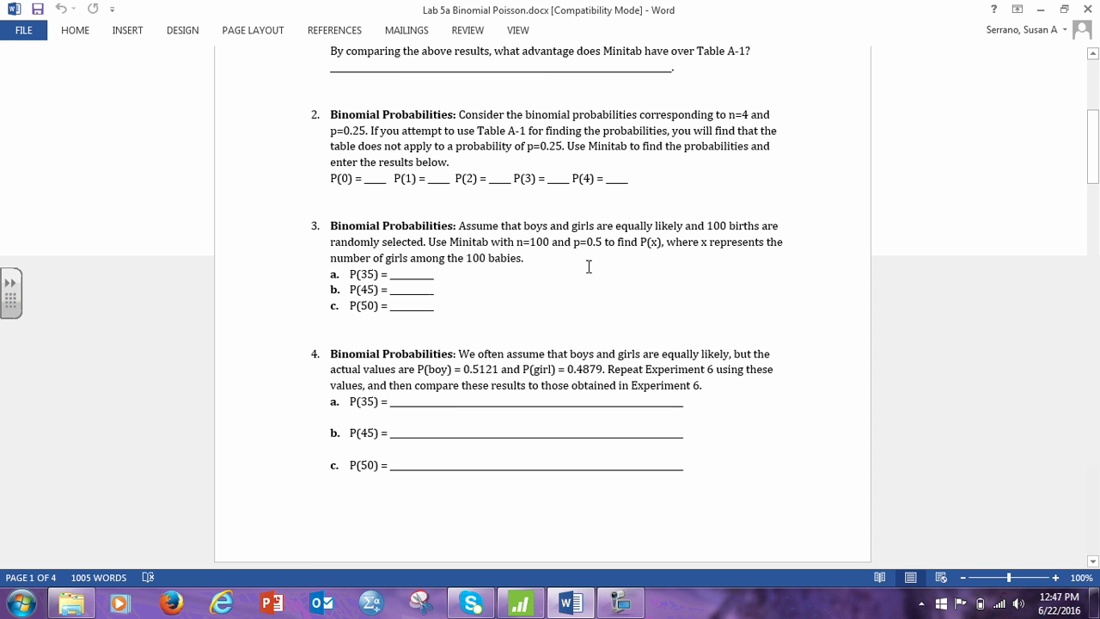
pyautogui.scroll(-15, 582, 384)
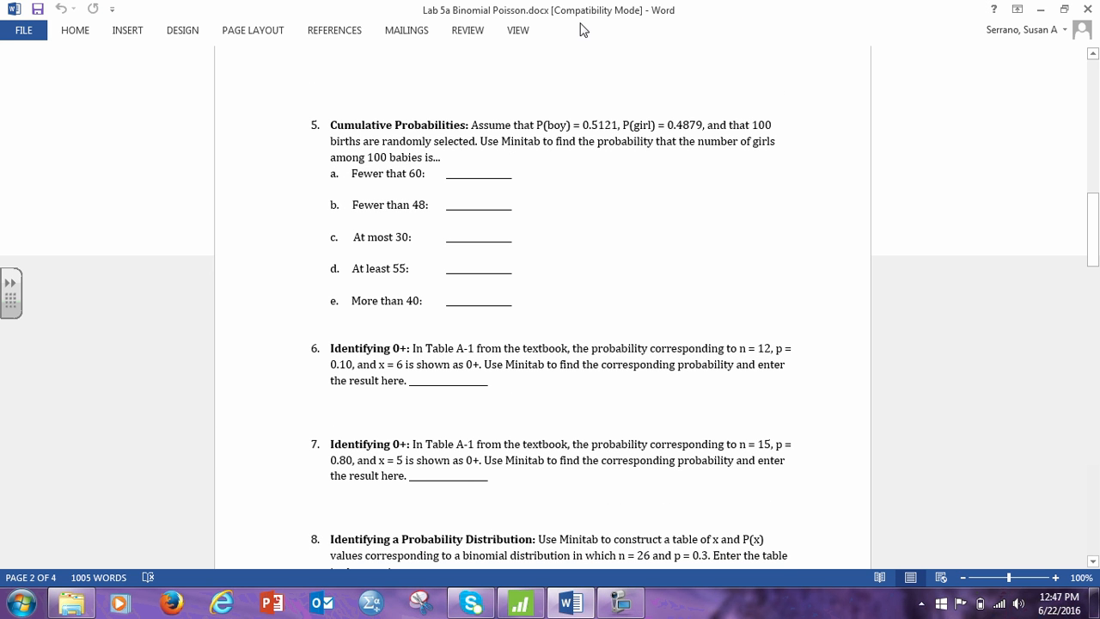
pyautogui.click(520, 603)
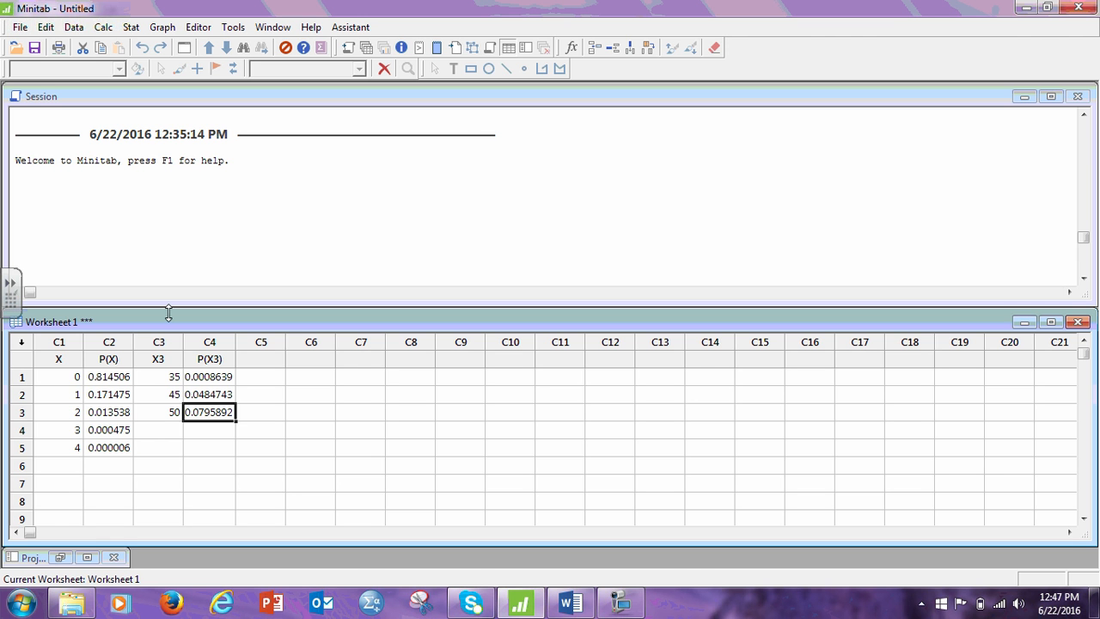
pyautogui.click(570, 603)
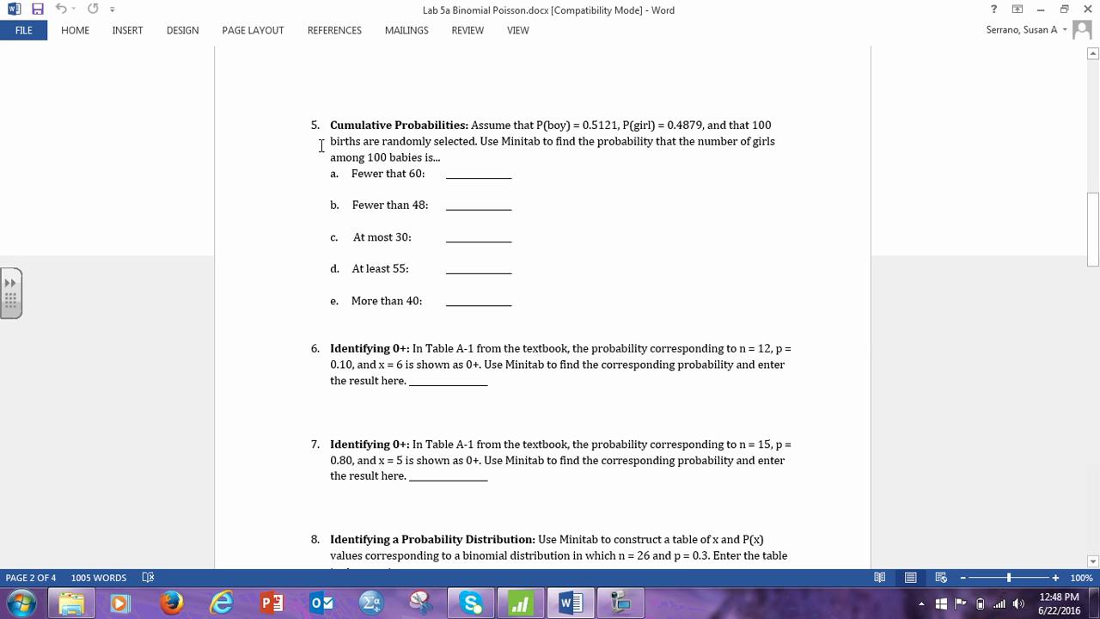
# In Minitab, reopen the Binomial Distribution calculation, choose Cumulative probability and set the event probability to .4879.
pyautogui.click(520, 601)
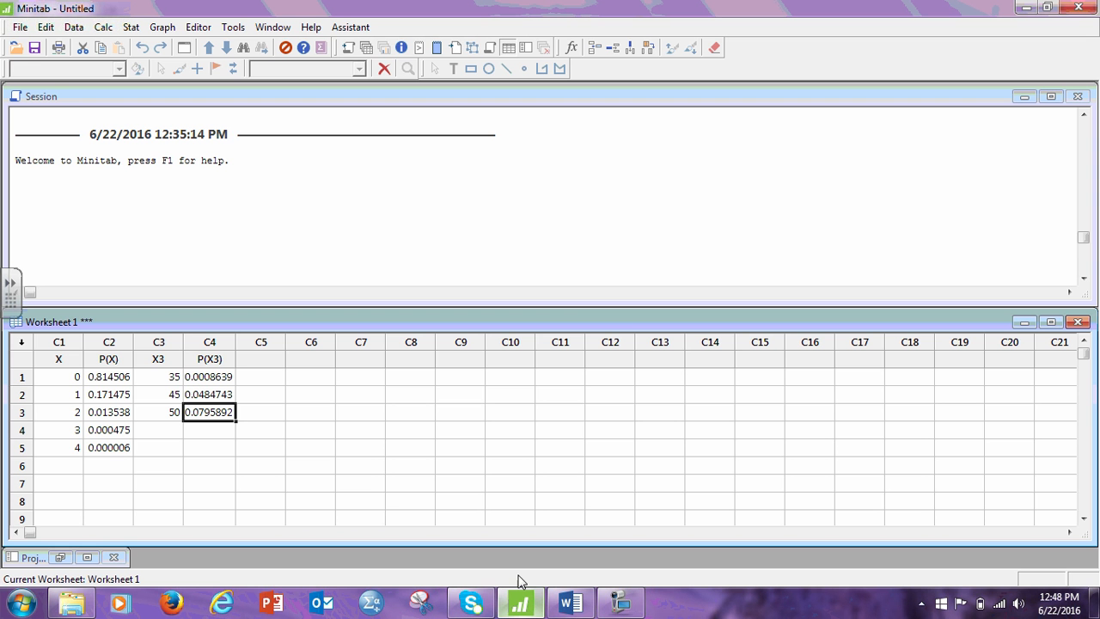
pyautogui.click(114, 29)
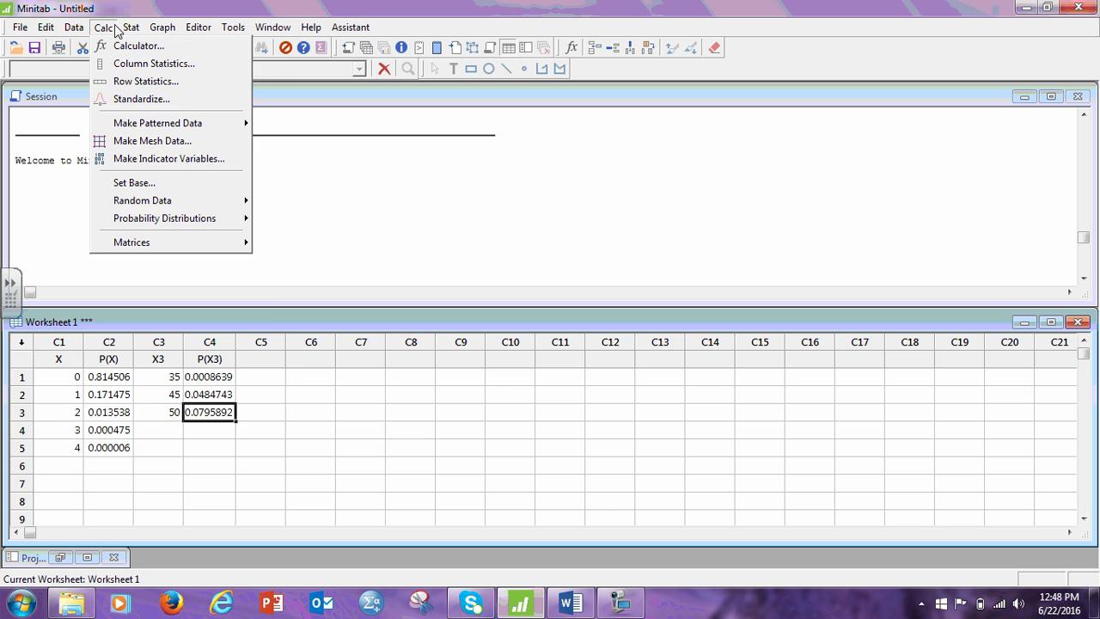
pyautogui.moveTo(180, 214)
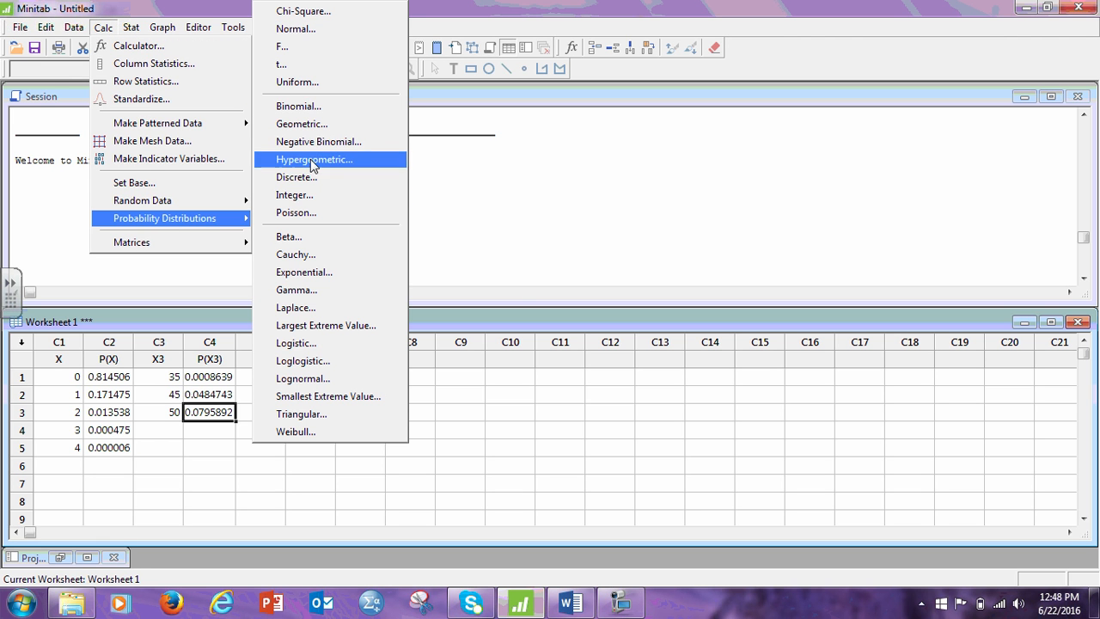
pyautogui.click(312, 109)
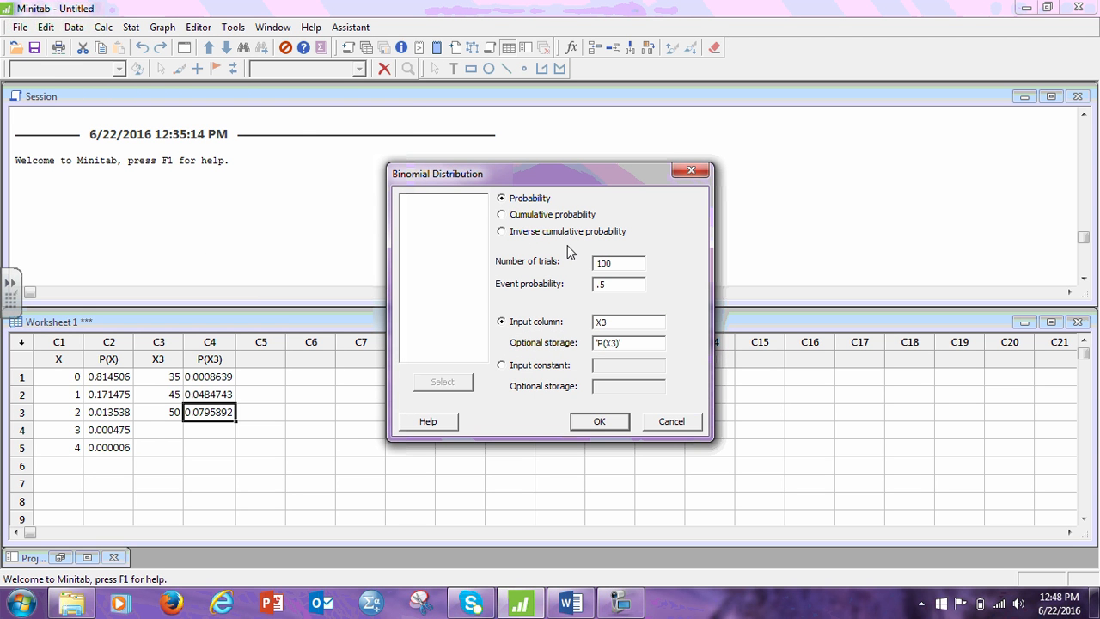
pyautogui.click(507, 215)
pyautogui.moveTo(615, 287); pyautogui.dragTo(554, 295)
pyautogui.write('.4879')
# Switch to an input constant, check question 5a in Word, and run the cumulative calculation in Minitab for 59.
pyautogui.click(502, 367)
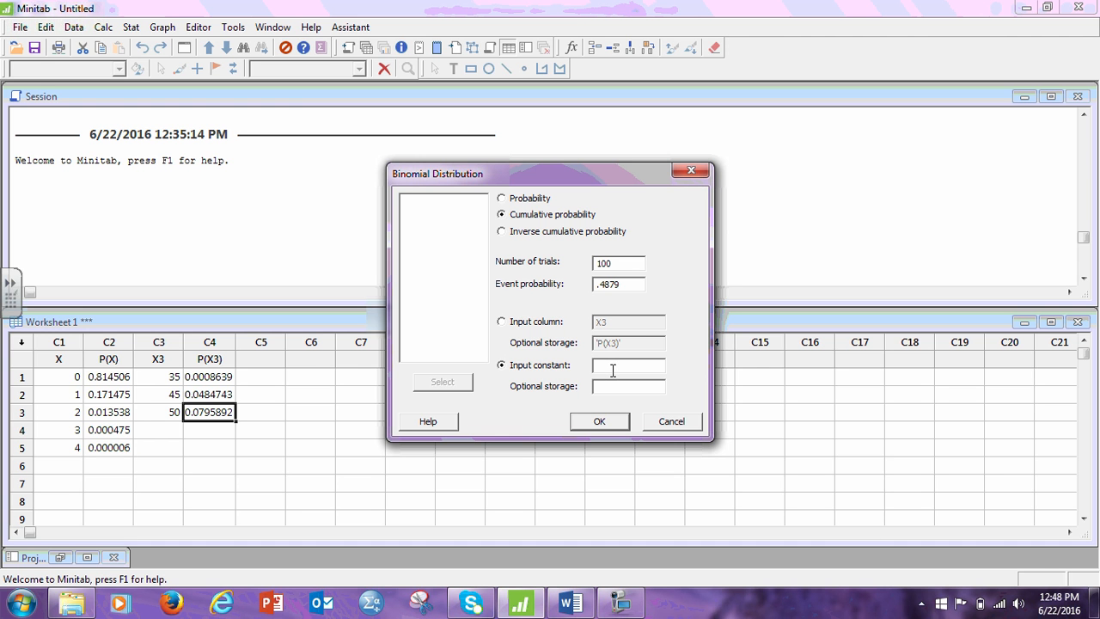
pyautogui.click(570, 603)
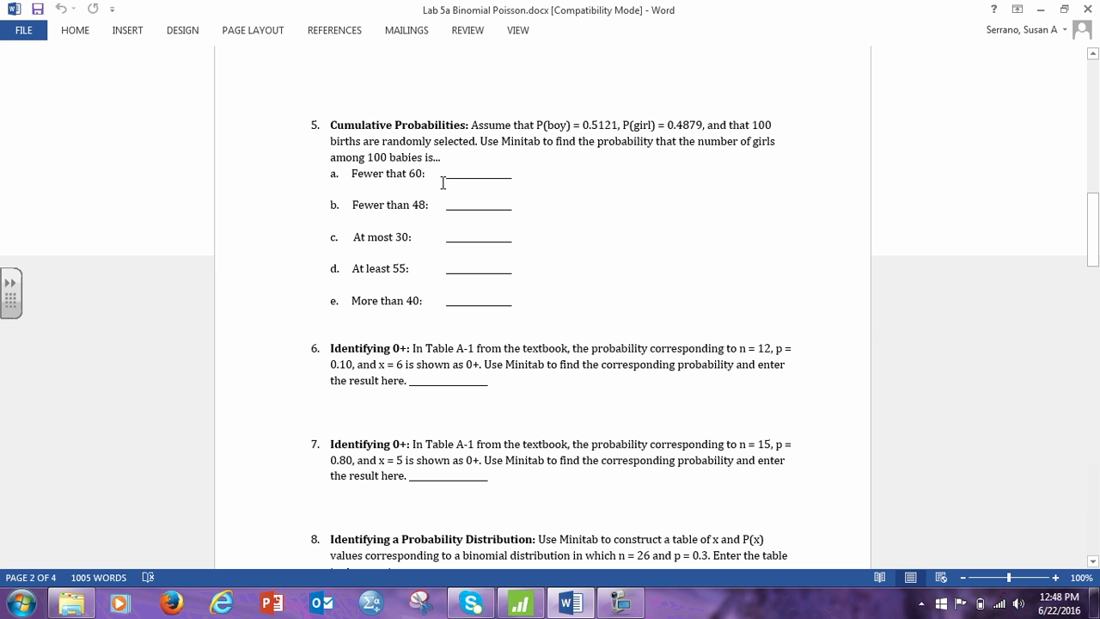
pyautogui.click(520, 604)
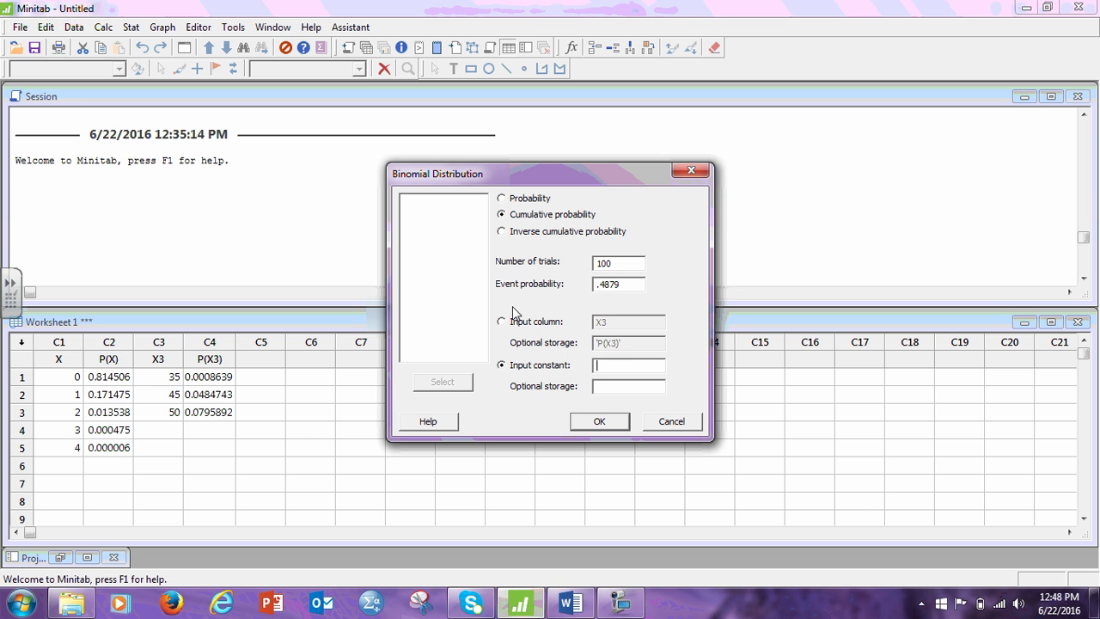
pyautogui.write('59')
pyautogui.click(614, 422)
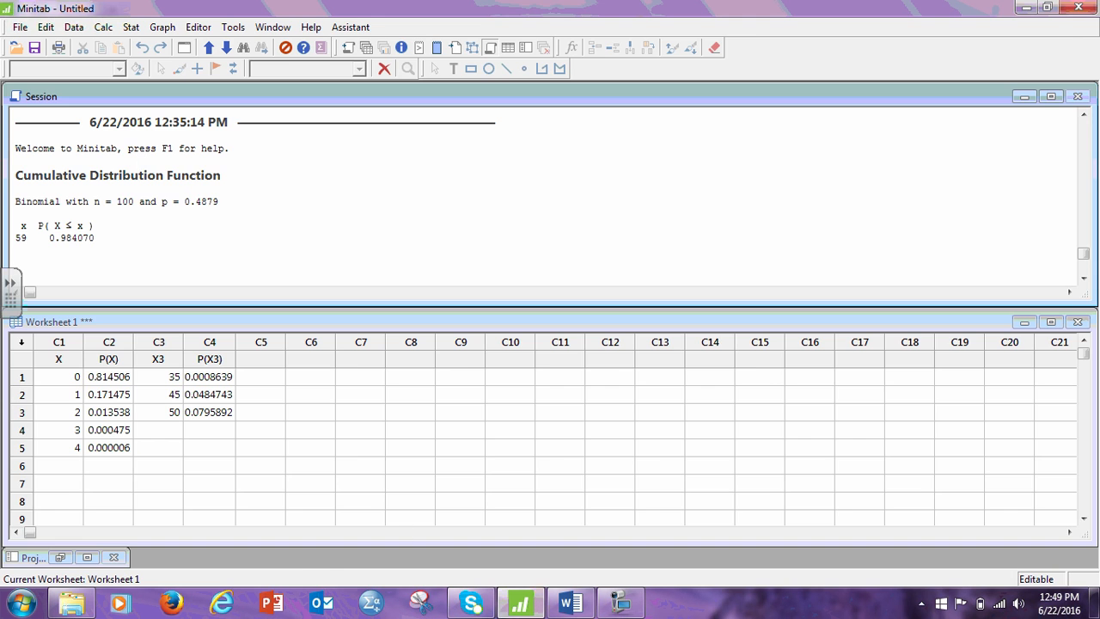
# Consult question 5 in Word, then rerun the cumulative binomial calculation in Minitab with an input constant of 30.
pyautogui.click(570, 604)
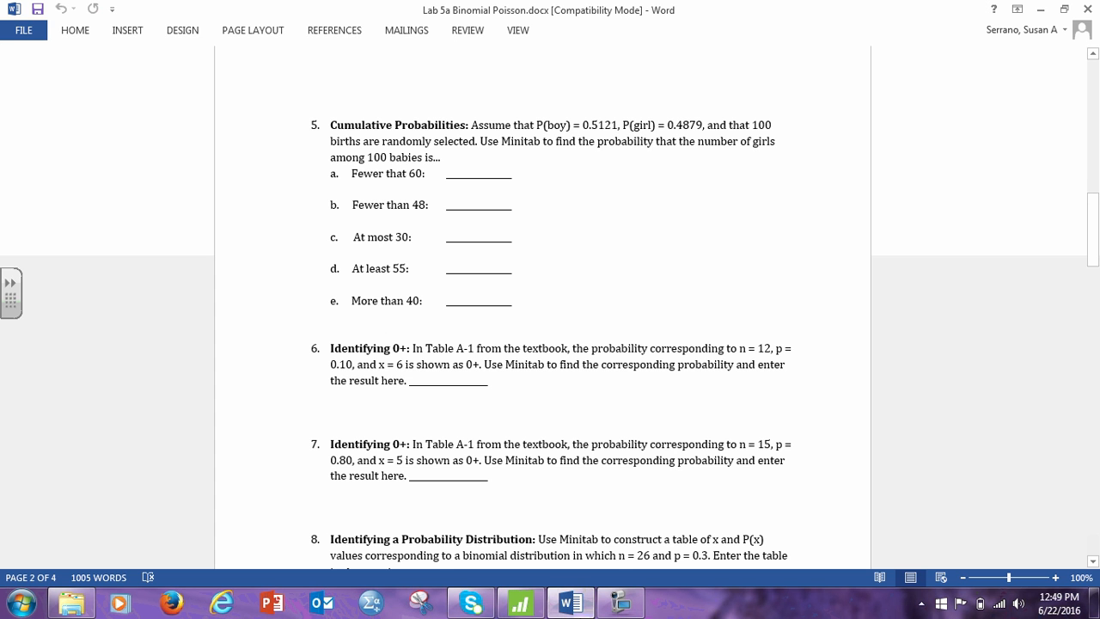
pyautogui.click(523, 605)
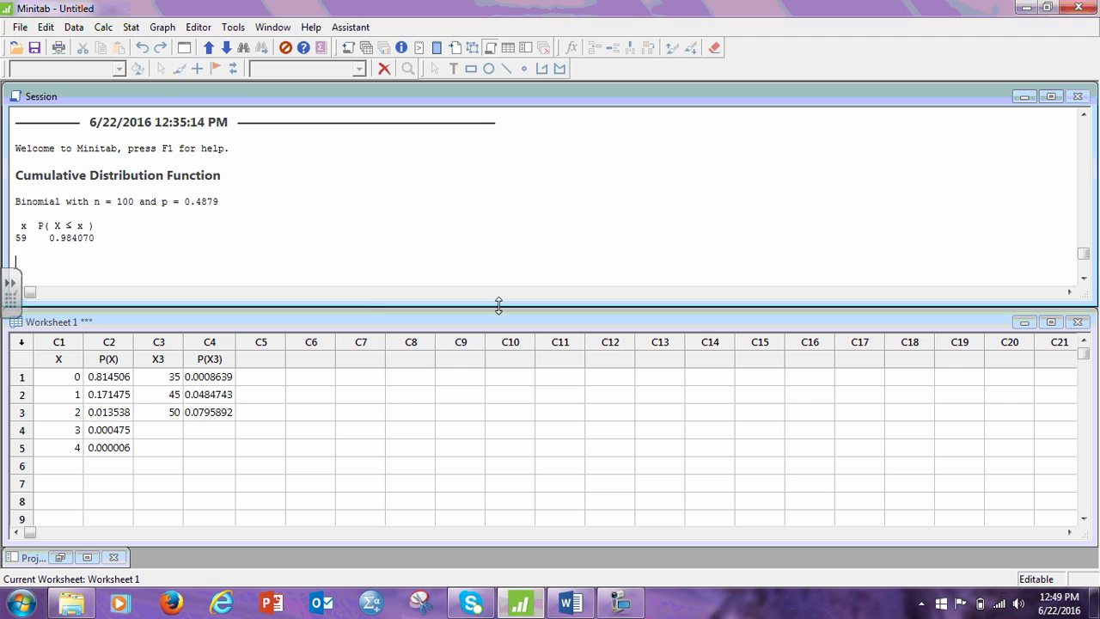
pyautogui.click(115, 31)
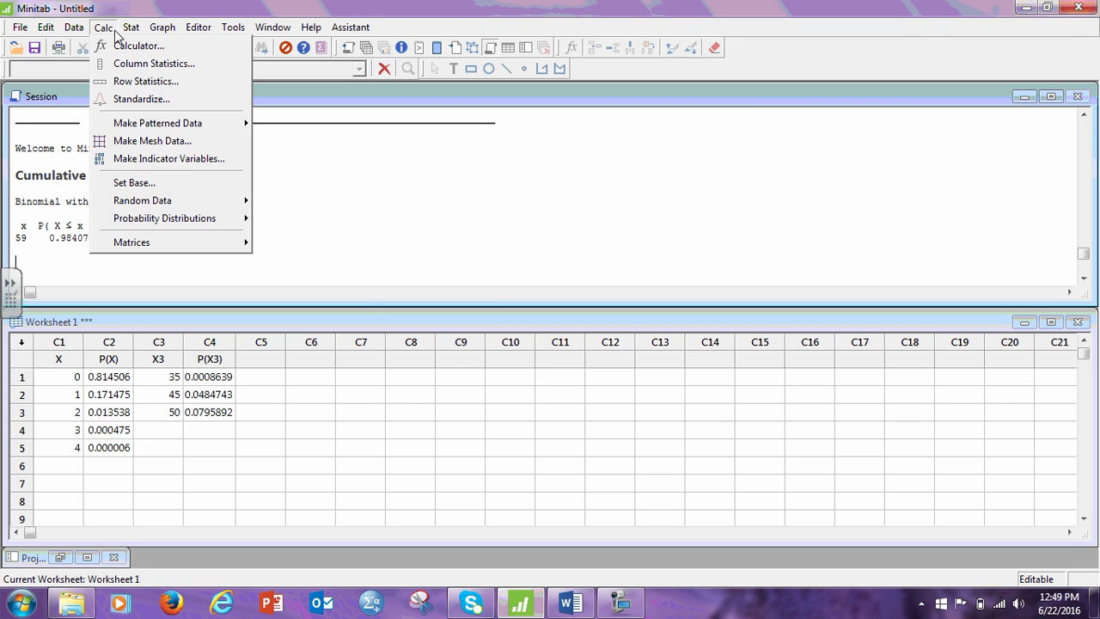
pyautogui.moveTo(183, 216)
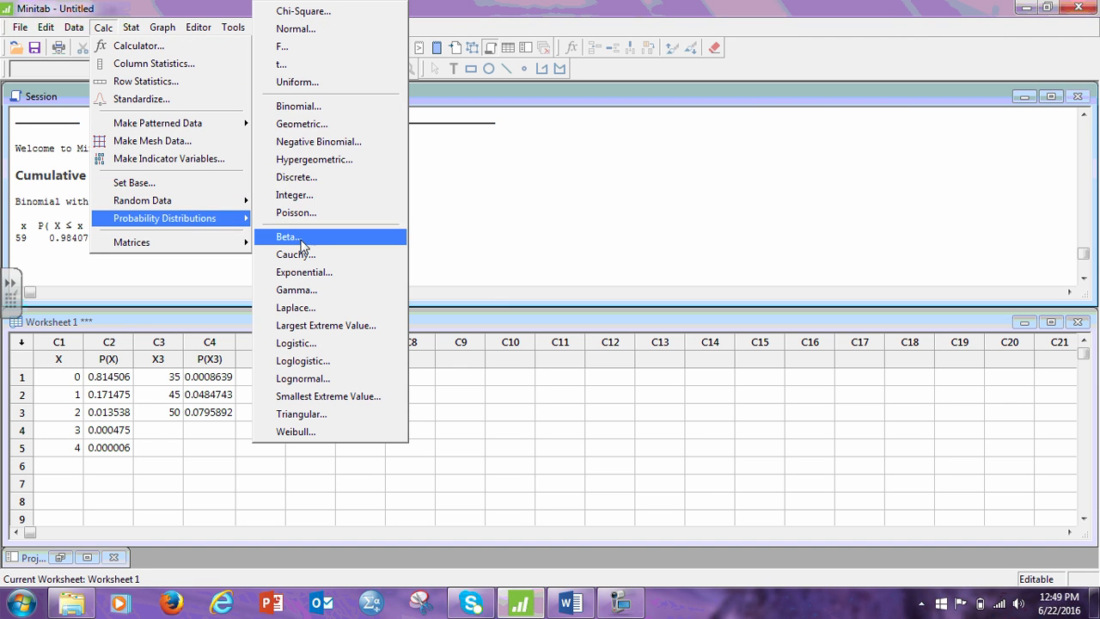
pyautogui.click(326, 107)
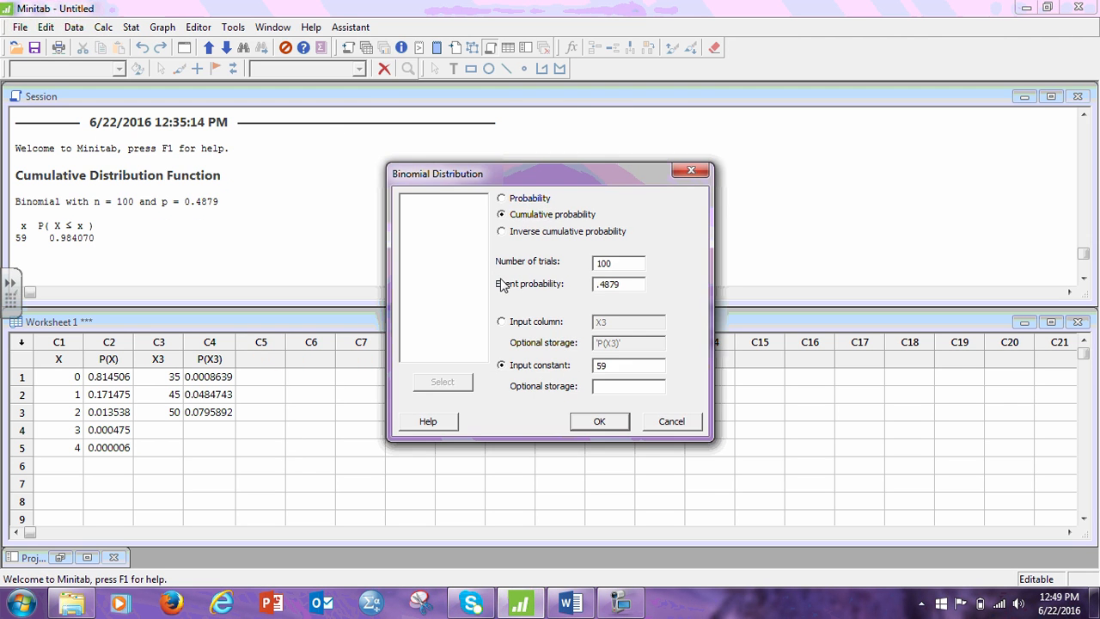
pyautogui.doubleClick(606, 366)
pyautogui.write('30')
pyautogui.click(599, 421)
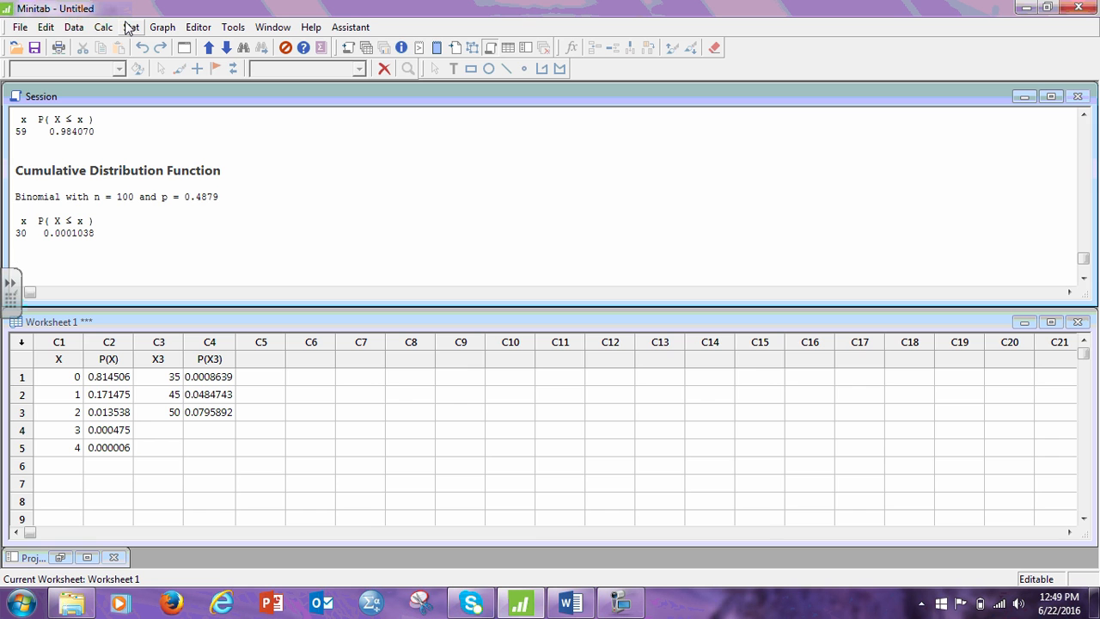
# Check question 5d in Word and run the cumulative binomial calculation in Minitab with an input constant of 54.
pyautogui.click(569, 604)
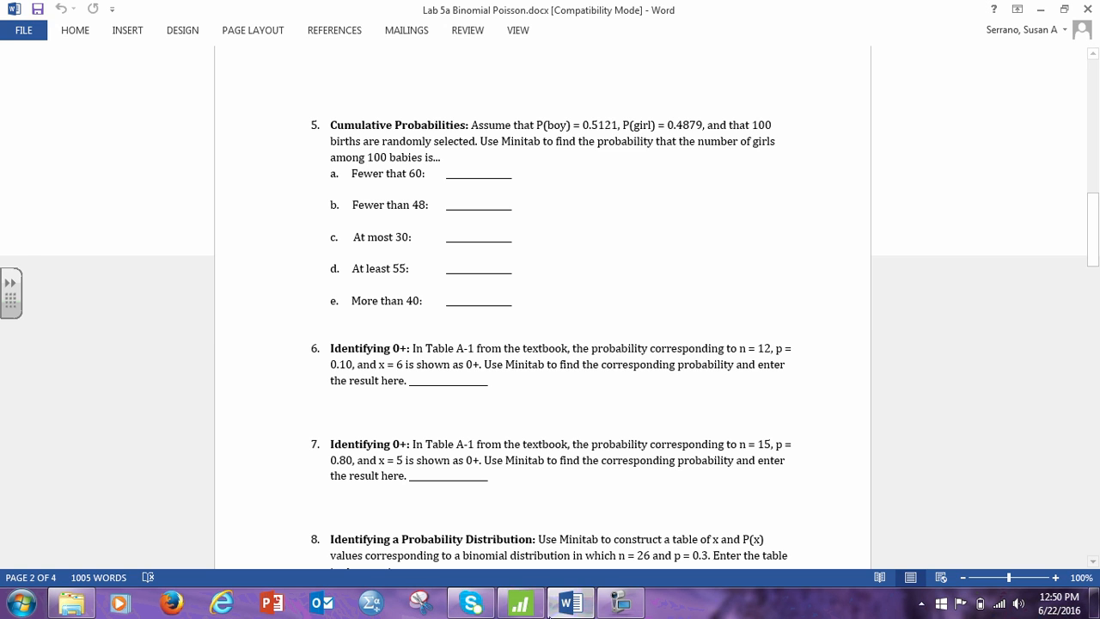
pyautogui.click(519, 604)
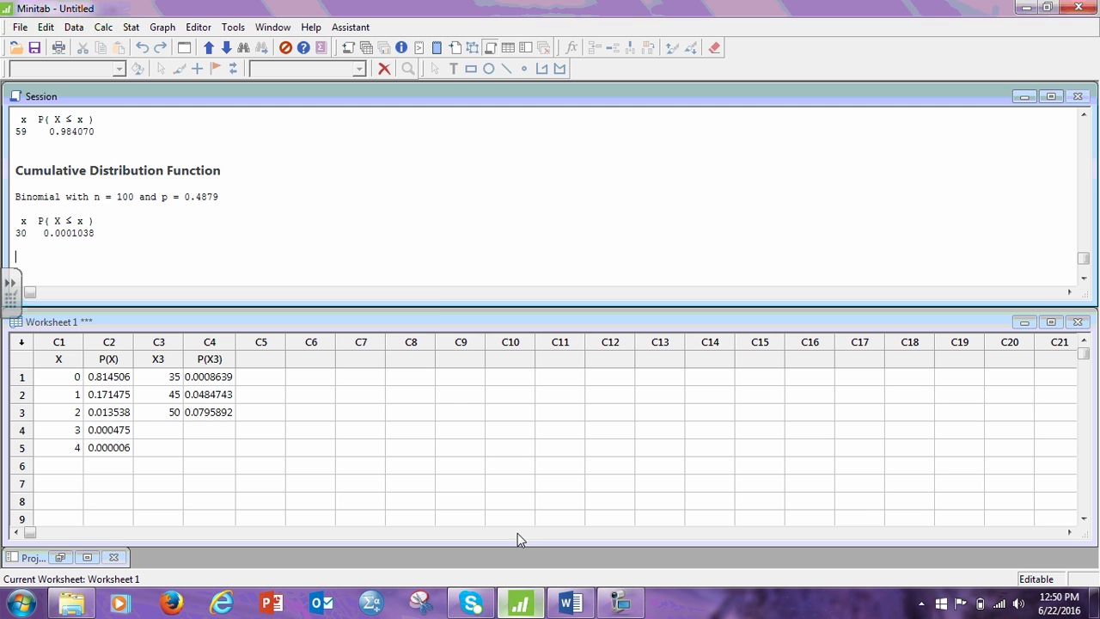
pyautogui.click(103, 27)
pyautogui.moveTo(142, 221)
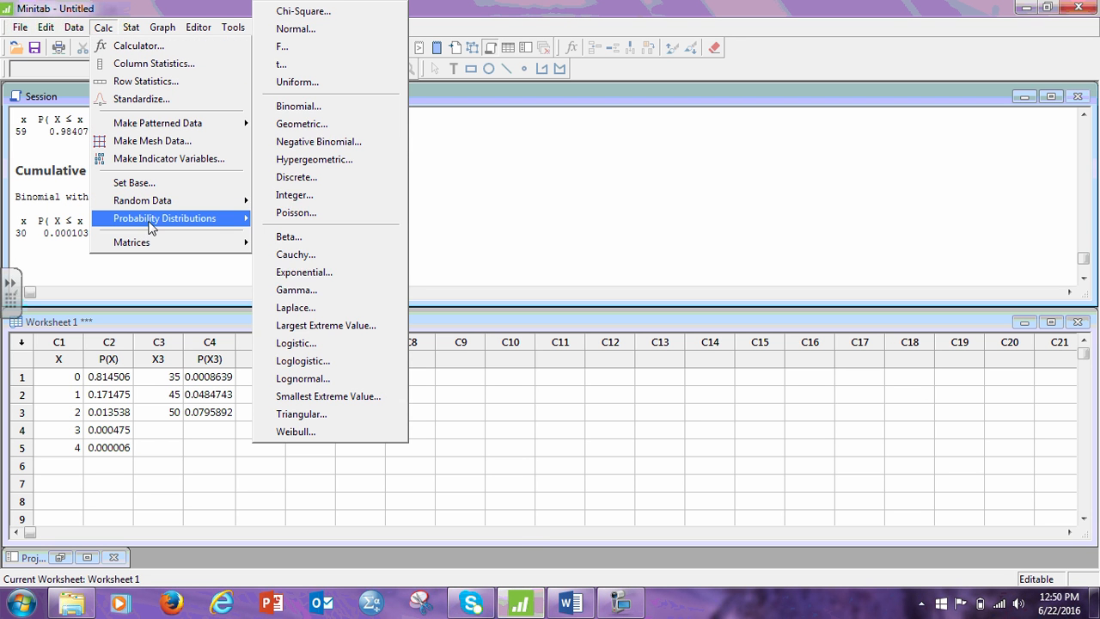
pyautogui.click(311, 107)
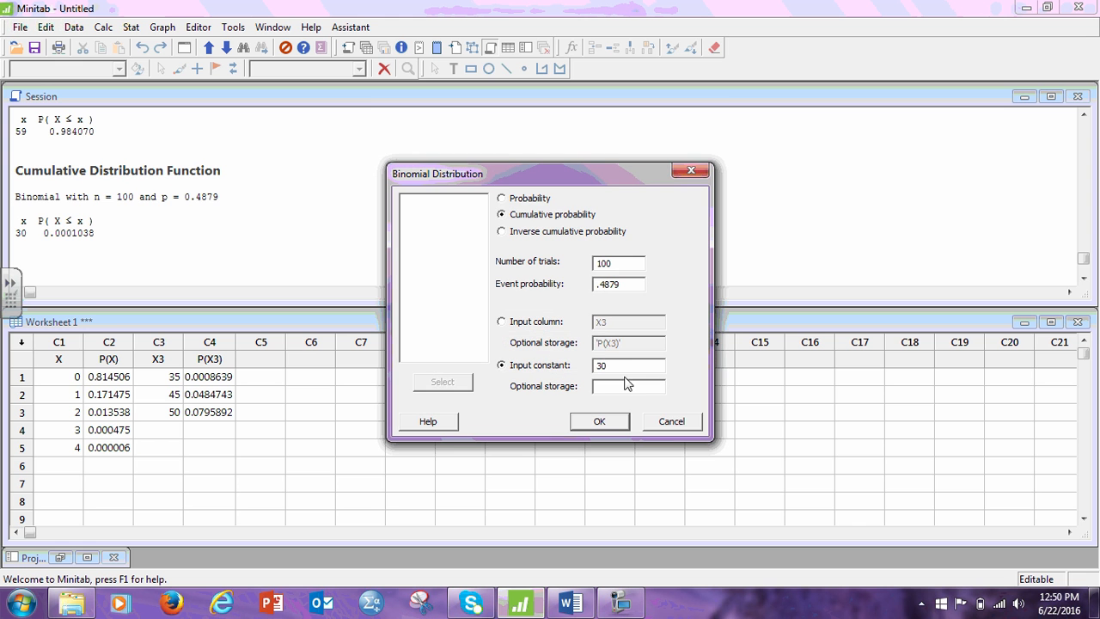
pyautogui.click(528, 364)
pyautogui.write('54')
pyautogui.click(600, 421)
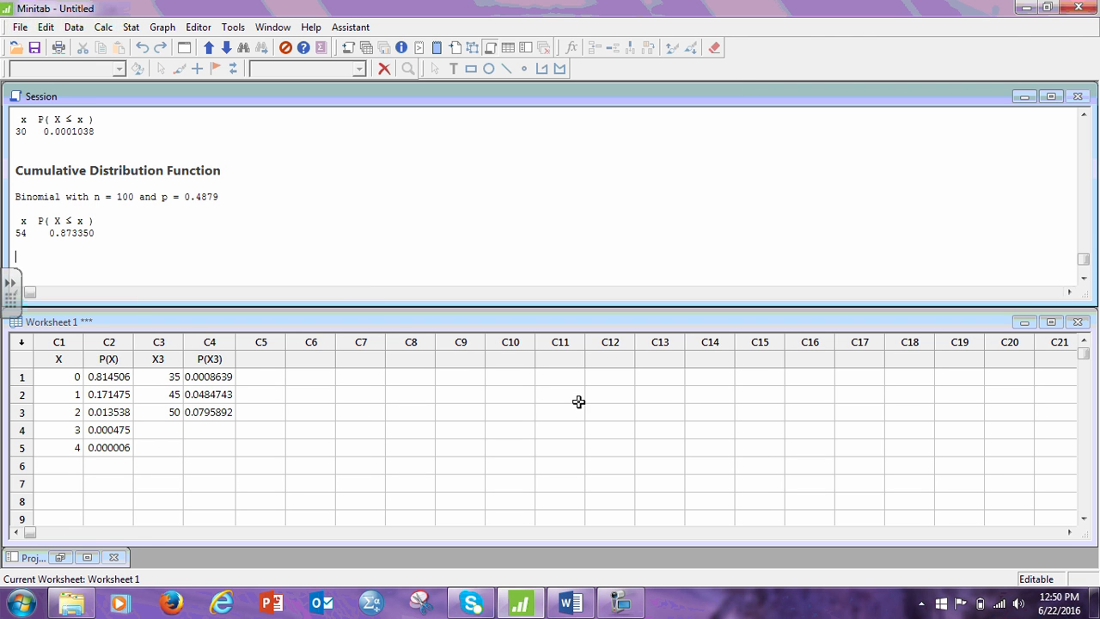
# Minimize Minitab and read through the remaining lab questions in Word, up to the Poisson questions 14 and 15.
pyautogui.click(1024, 8)
pyautogui.scroll(-10, 526, 310)
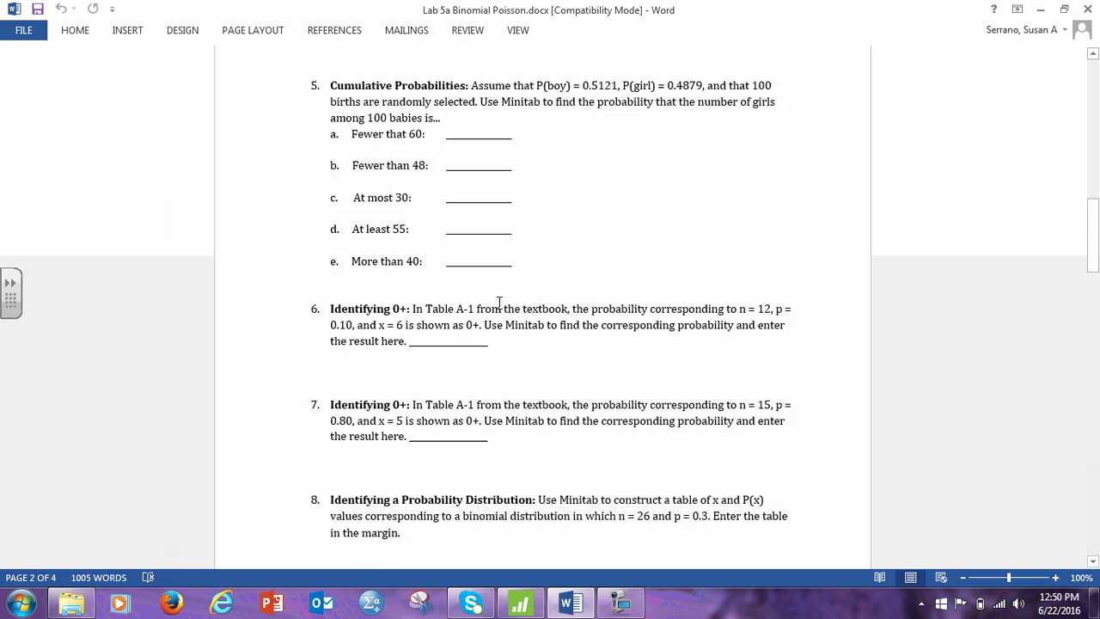
pyautogui.scroll(-20, 571, 324)
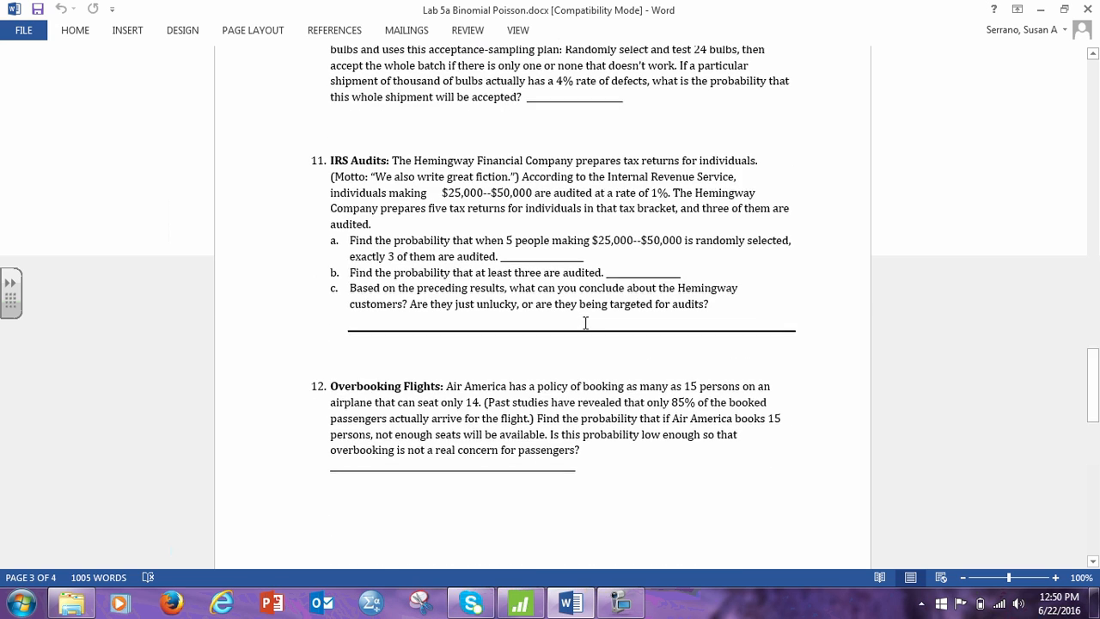
pyautogui.scroll(-6, 586, 322)
pyautogui.scroll(6, 584, 319)
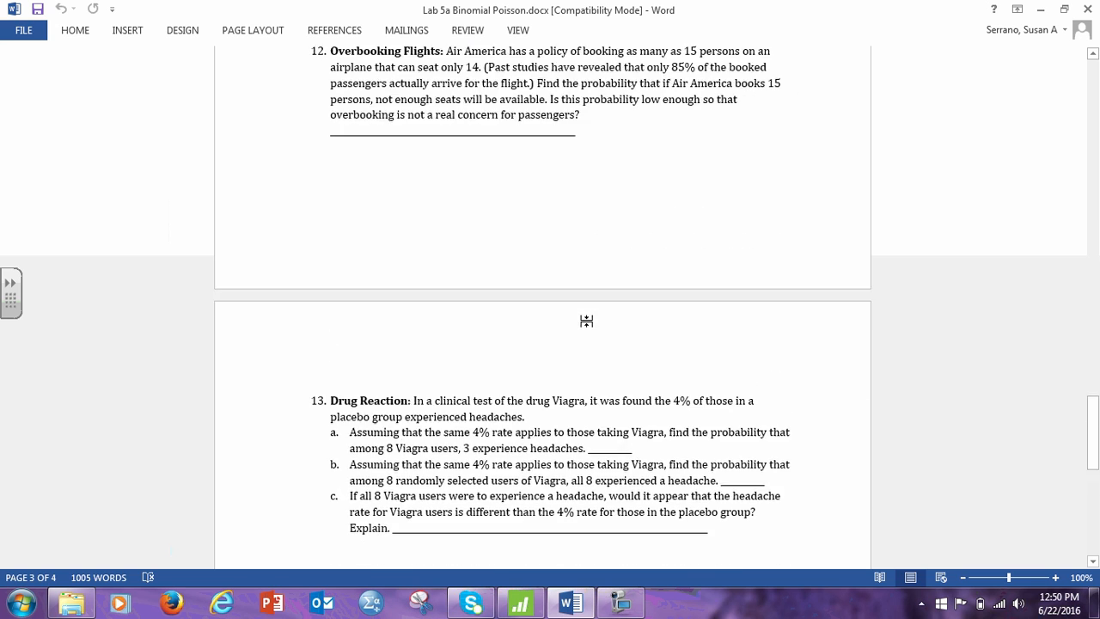
pyautogui.scroll(-3, 584, 321)
pyautogui.scroll(-4, 585, 320)
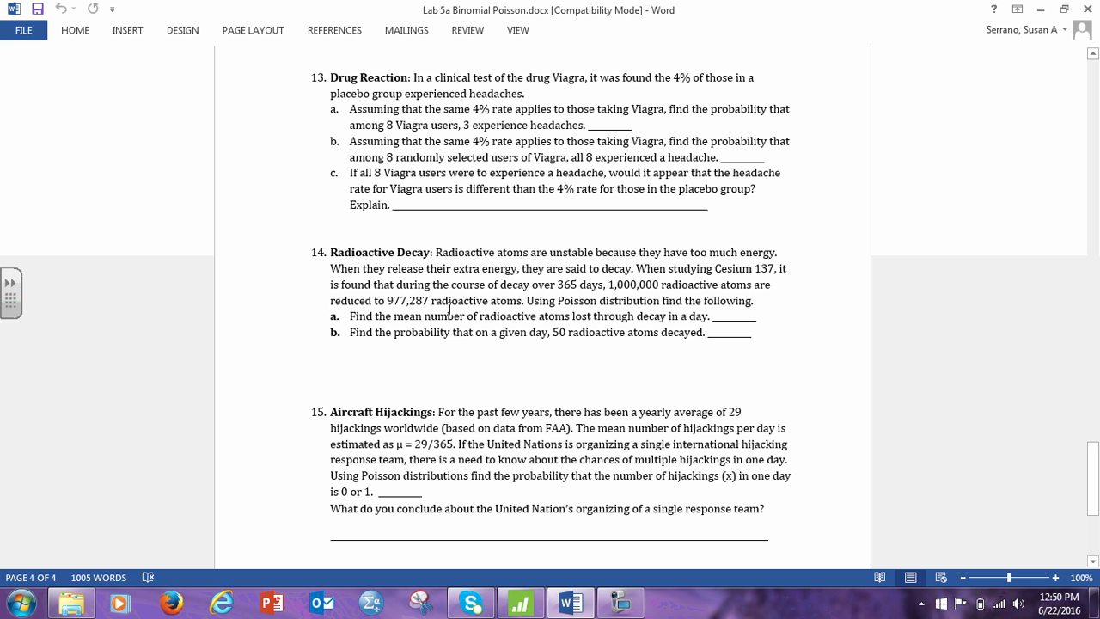
pyautogui.scroll(-2, 449, 306)
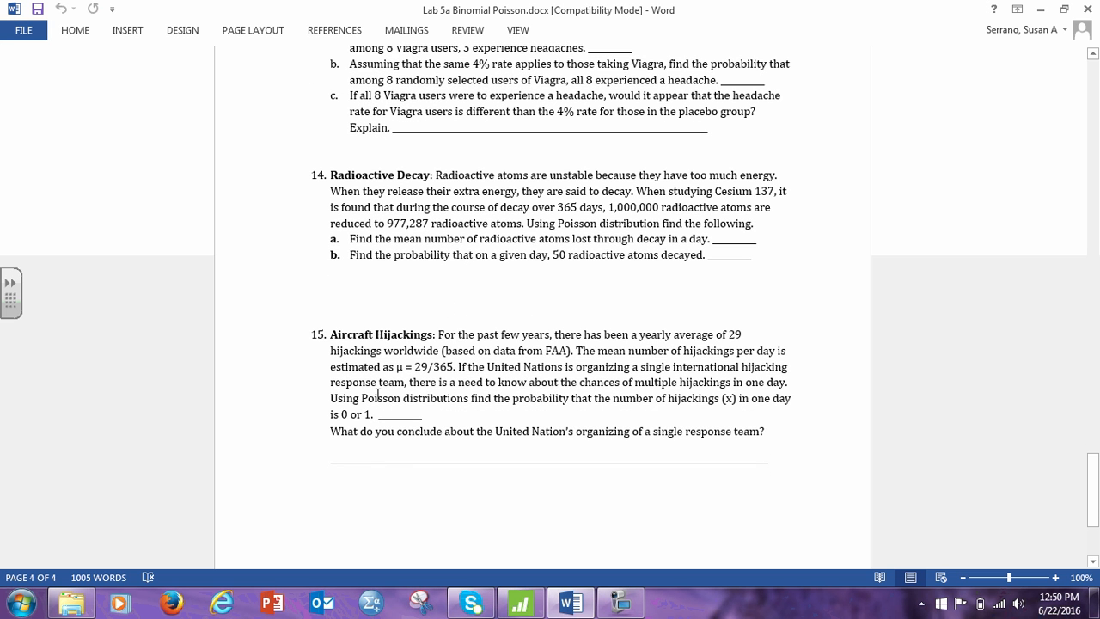
pyautogui.scroll(-4, 365, 413)
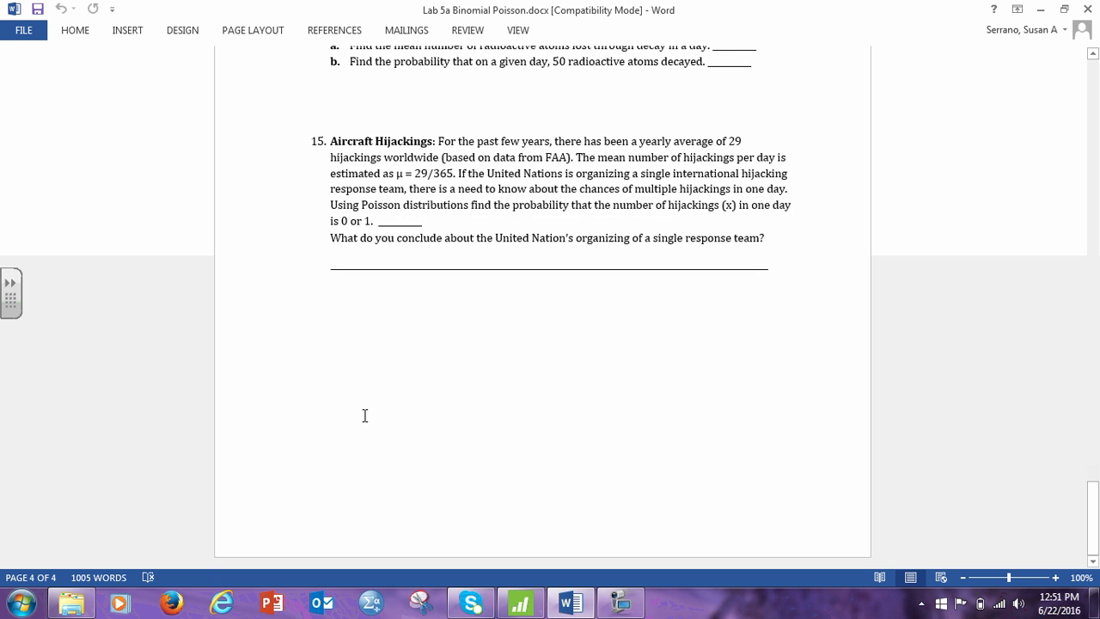
pyautogui.scroll(4, 370, 412)
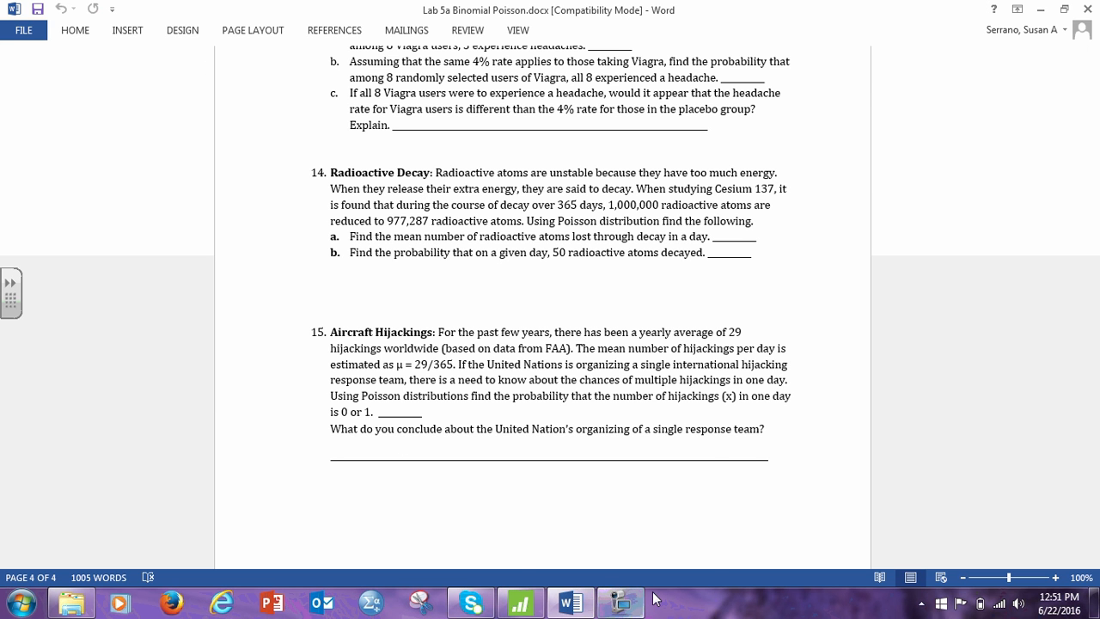
pyautogui.moveTo(624, 608)
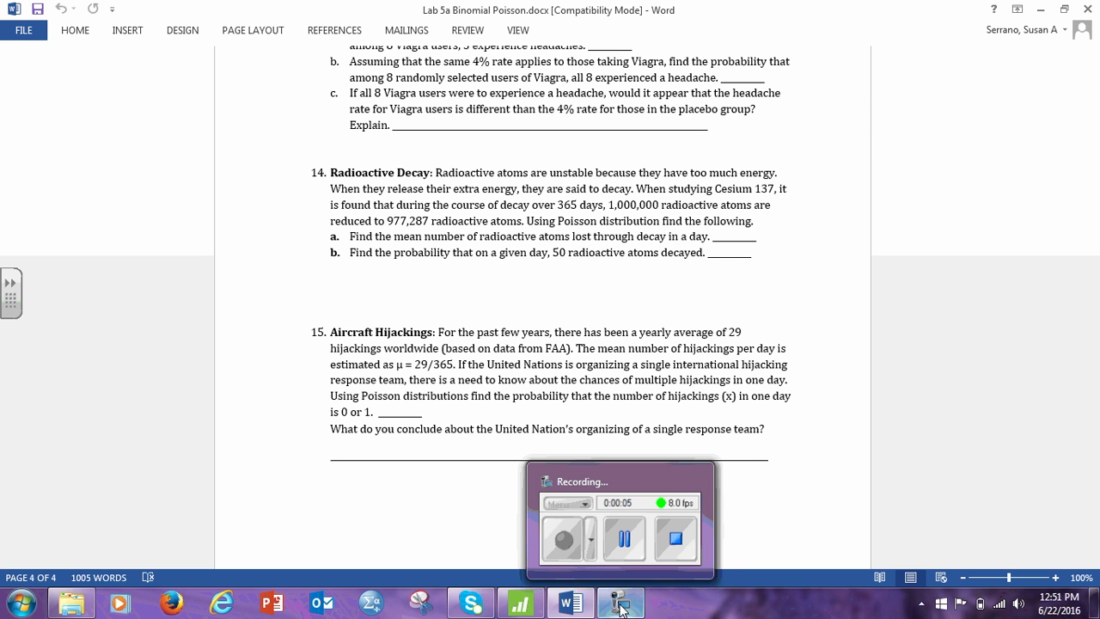
pyautogui.click(620, 606)
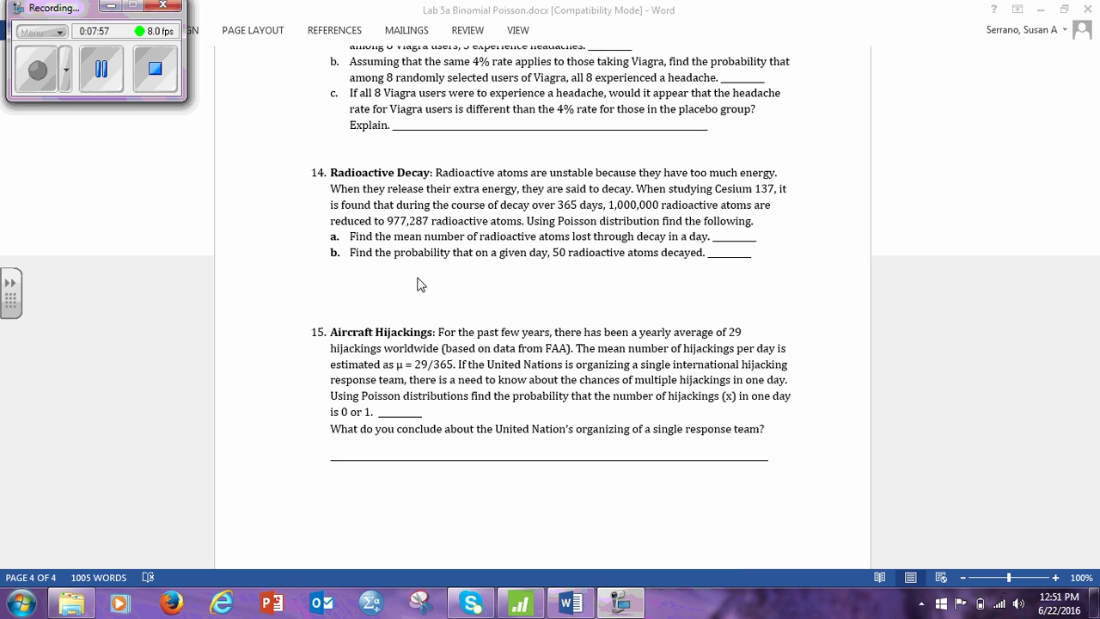
pyautogui.click(110, 5)
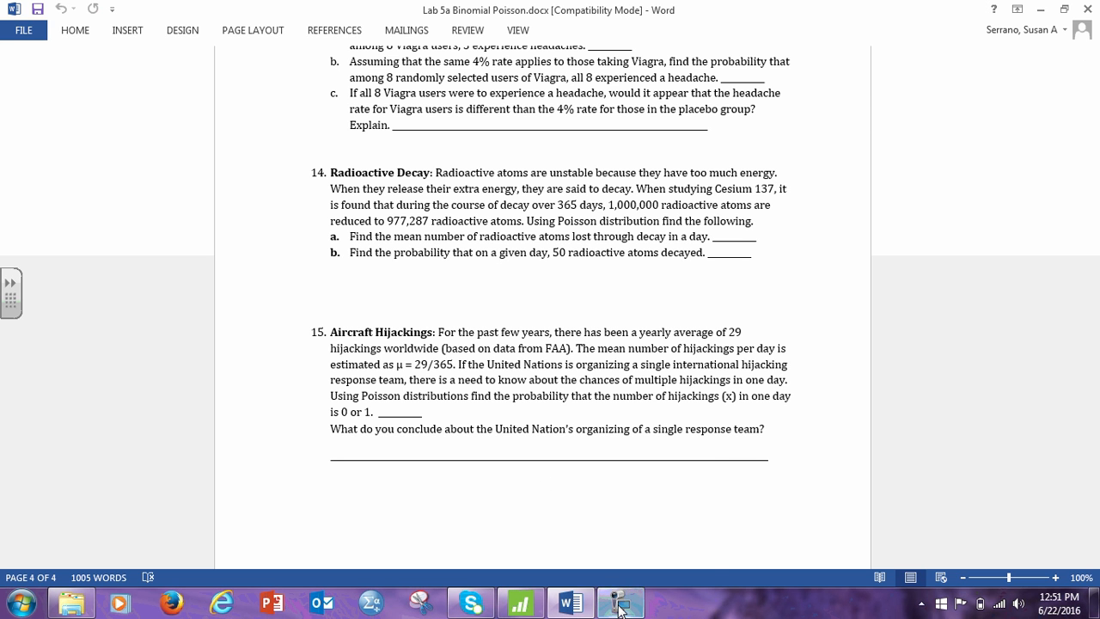
pyautogui.moveTo(620, 607)
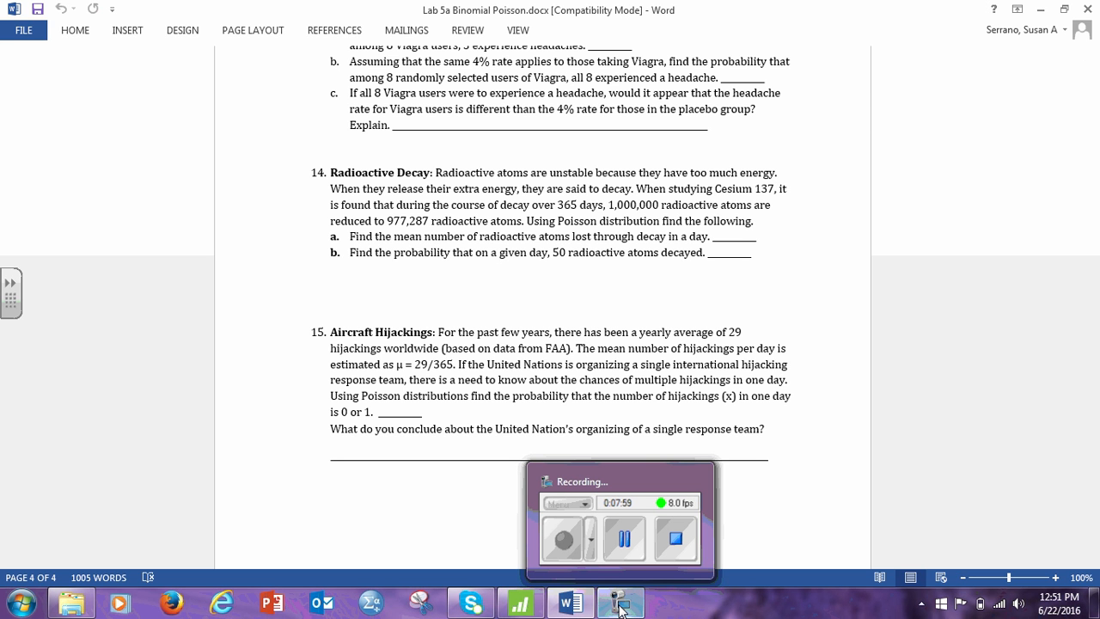
pyautogui.click(620, 606)
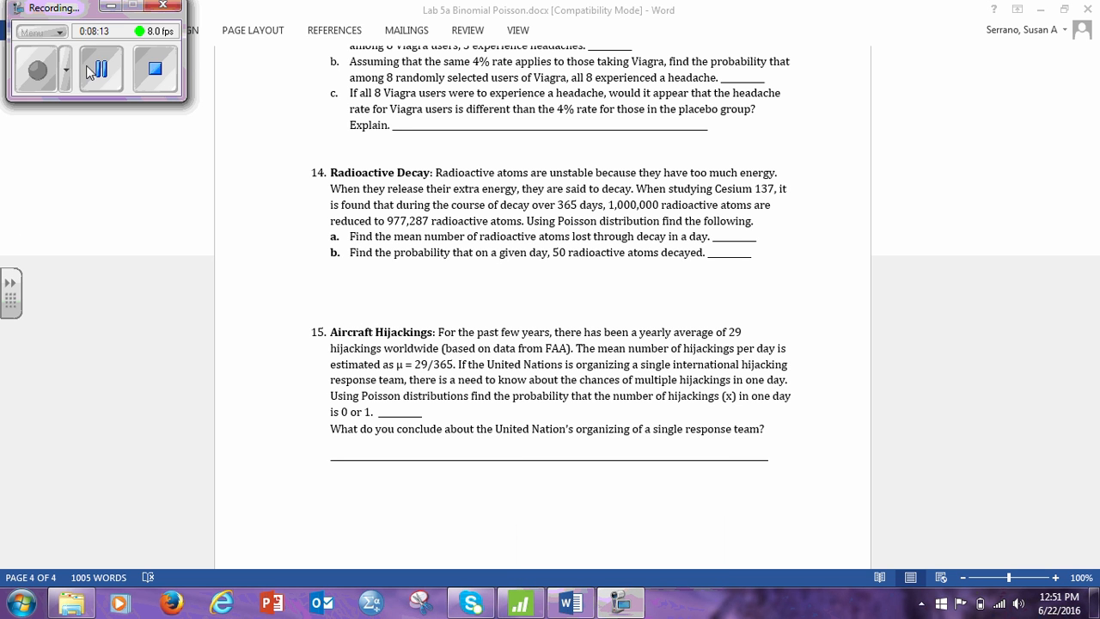
pyautogui.click(91, 67)
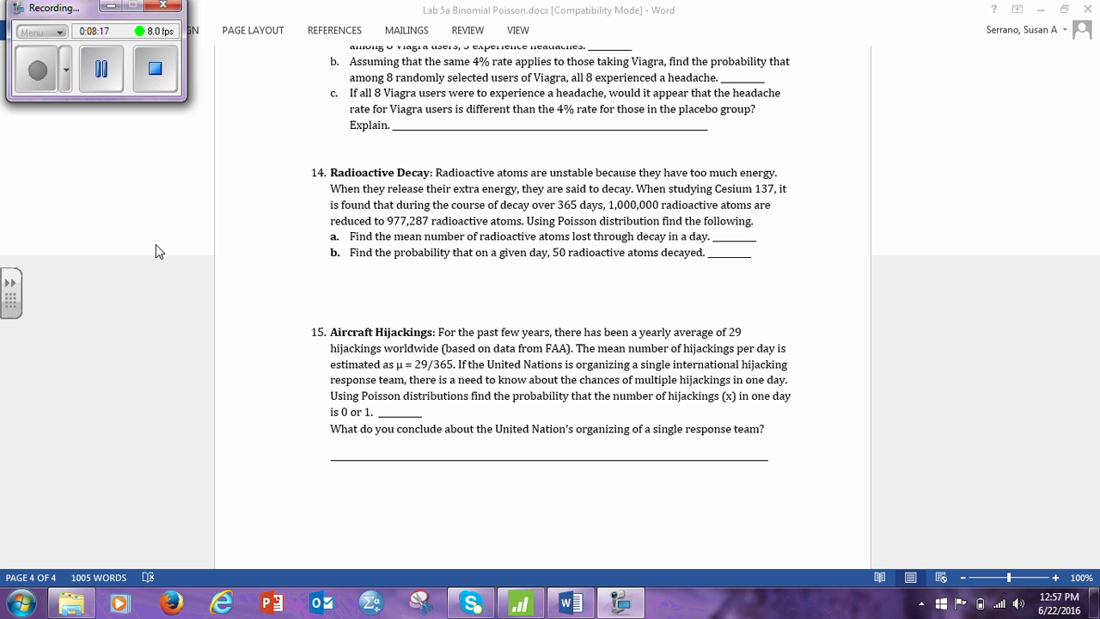
pyautogui.click(113, 5)
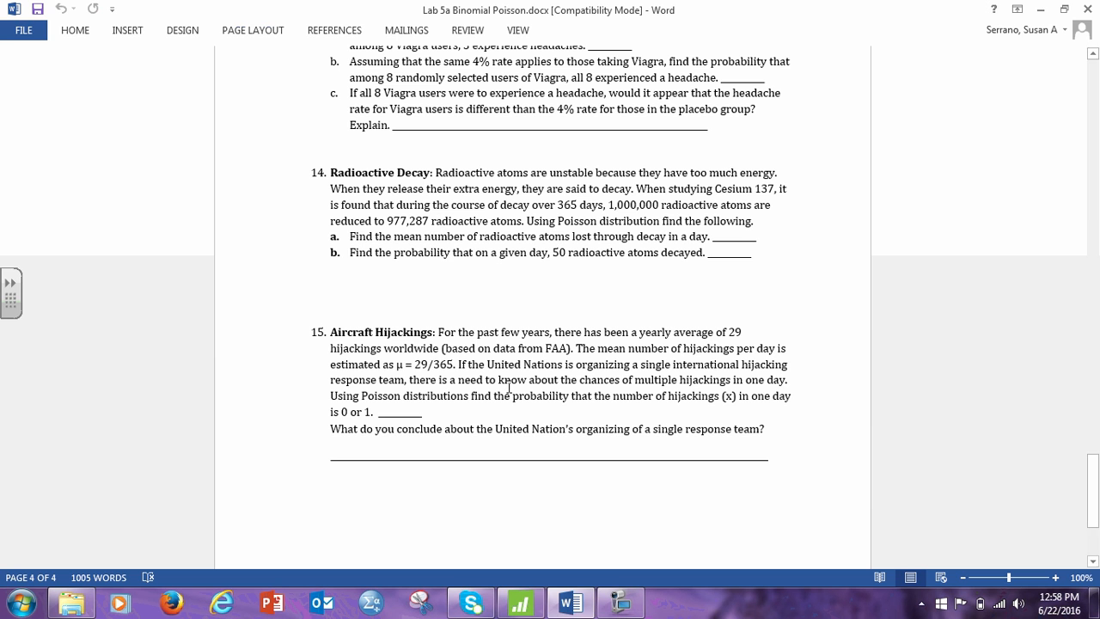
pyautogui.click(519, 605)
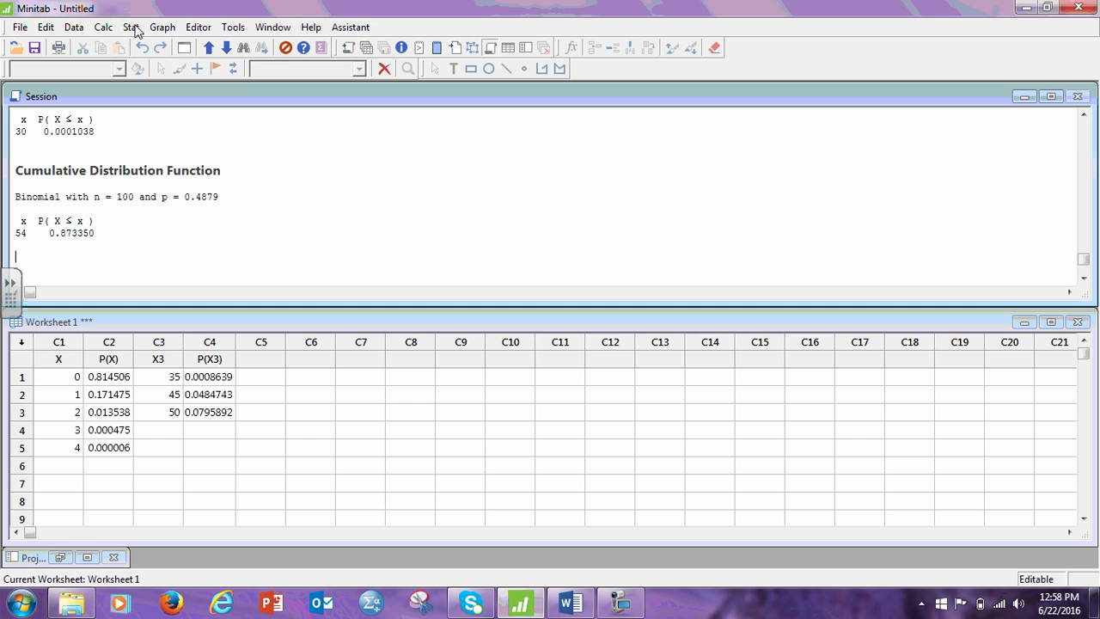
pyautogui.click(102, 28)
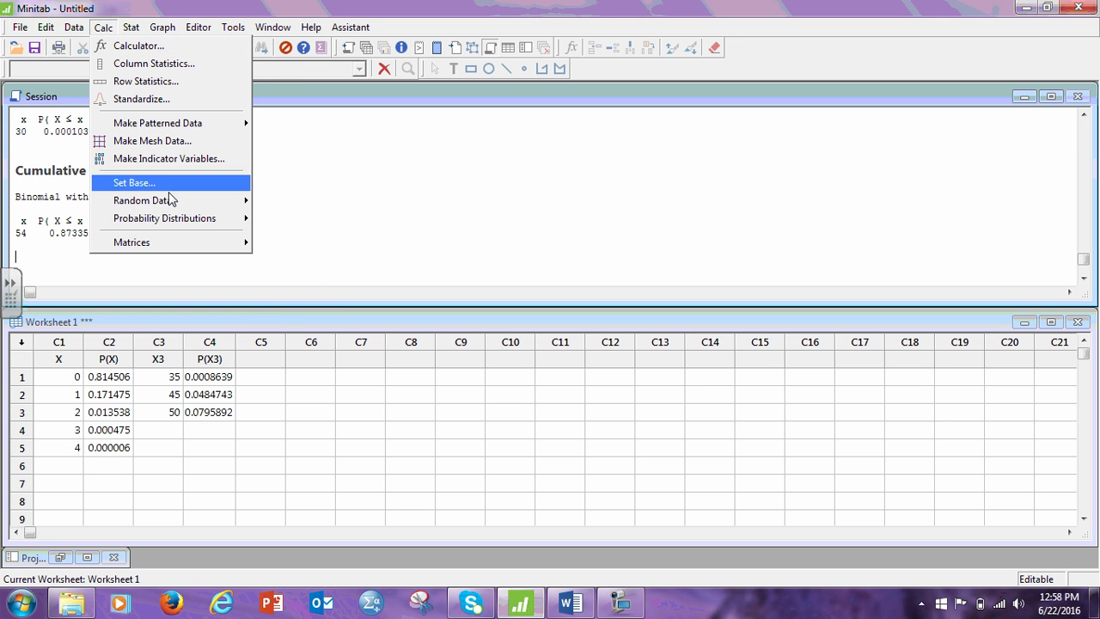
pyautogui.moveTo(192, 218)
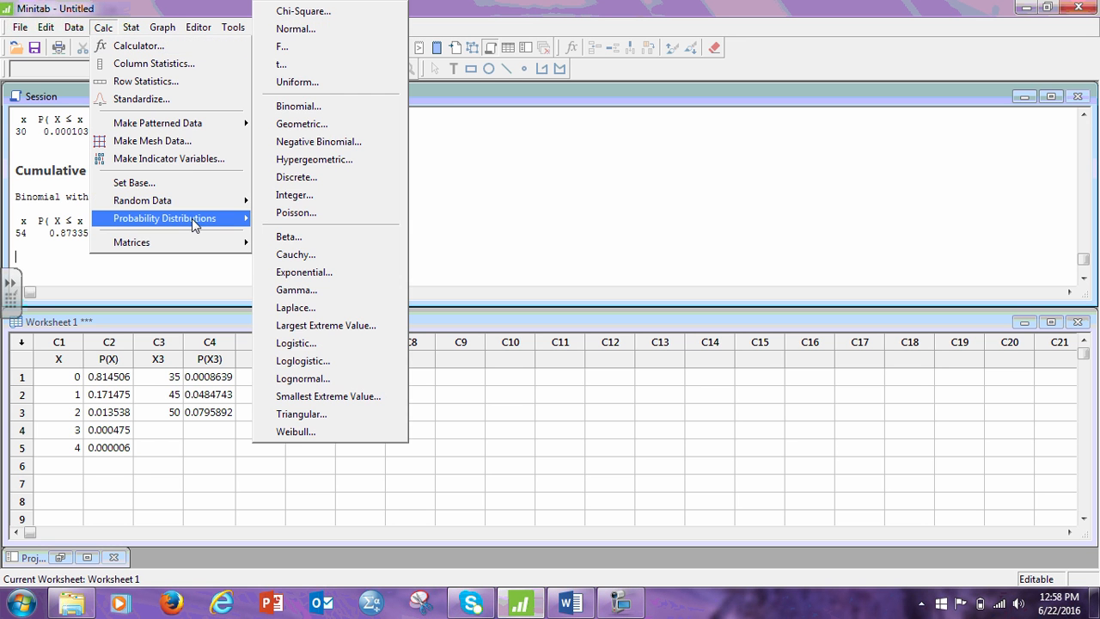
pyautogui.click(279, 215)
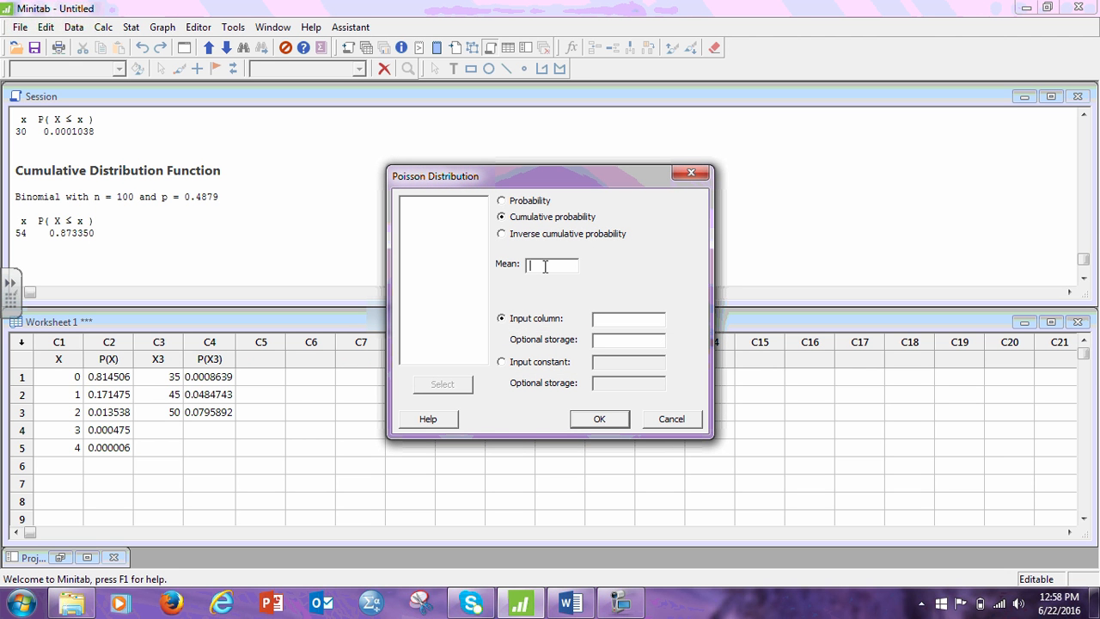
pyautogui.write('22713')
pyautogui.press('Return')
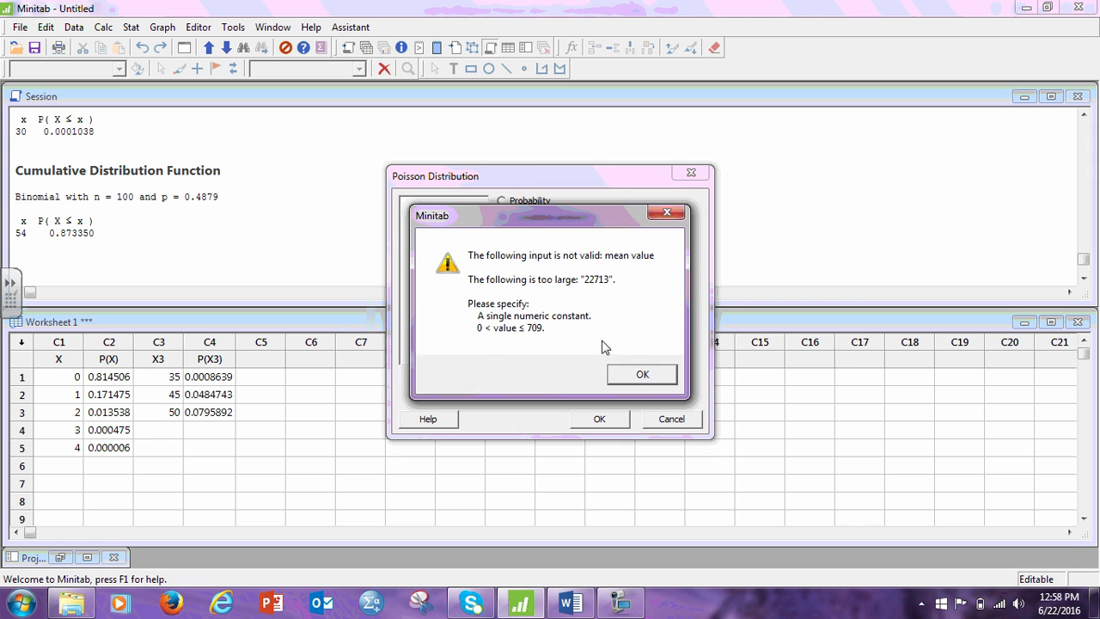
pyautogui.click(645, 378)
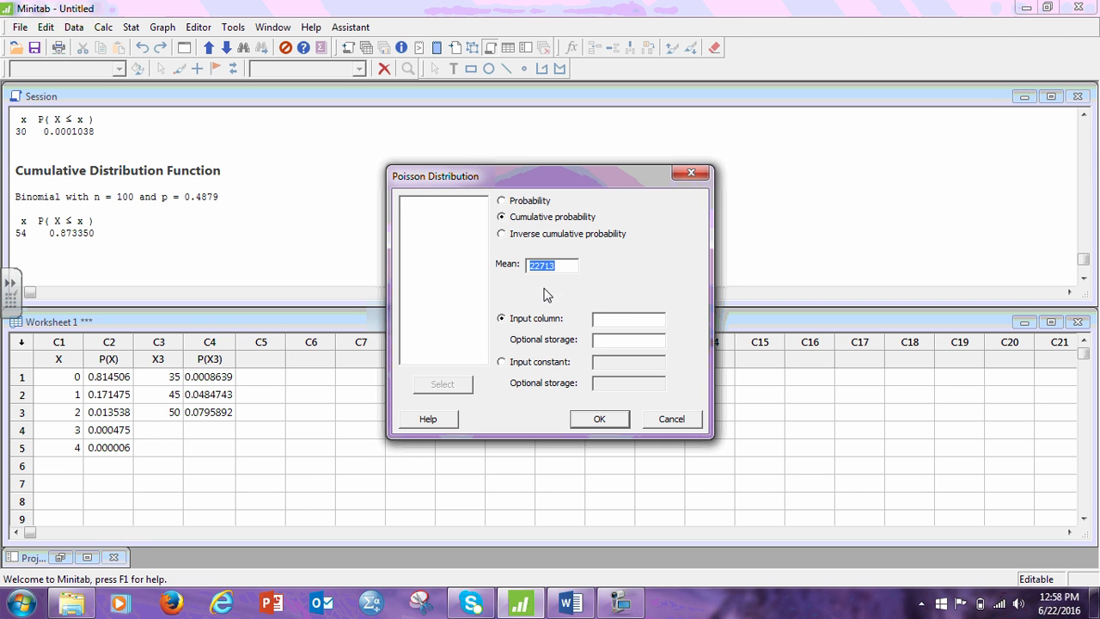
pyautogui.click(676, 419)
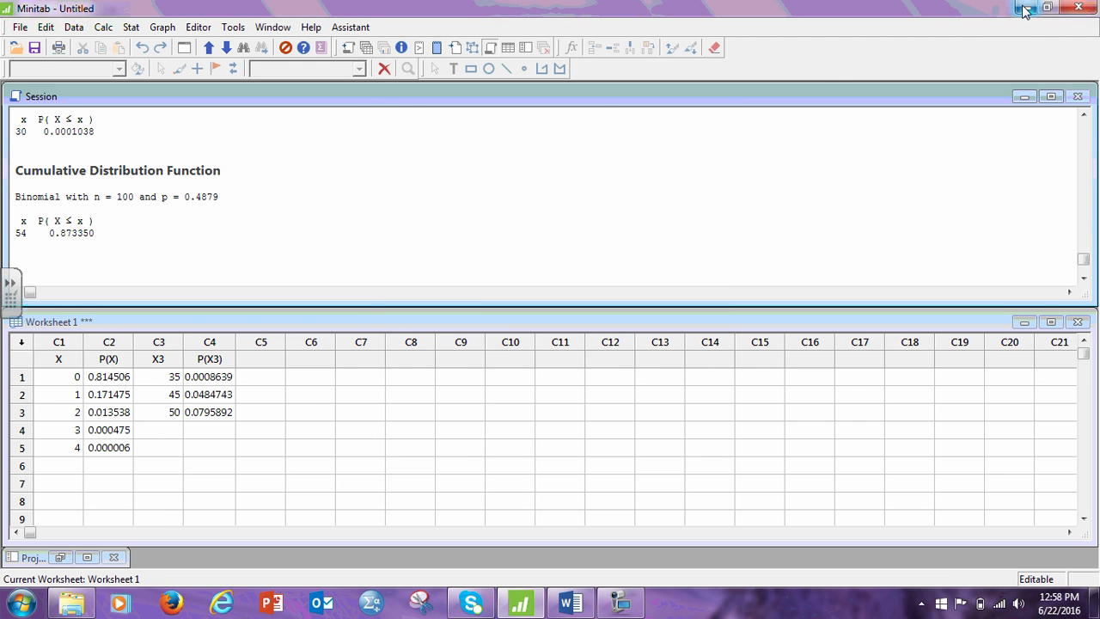
# Recheck question 14 in Word, then start a Poisson distribution calculation in Minitab with a mean of 62.23.
pyautogui.click(1022, 8)
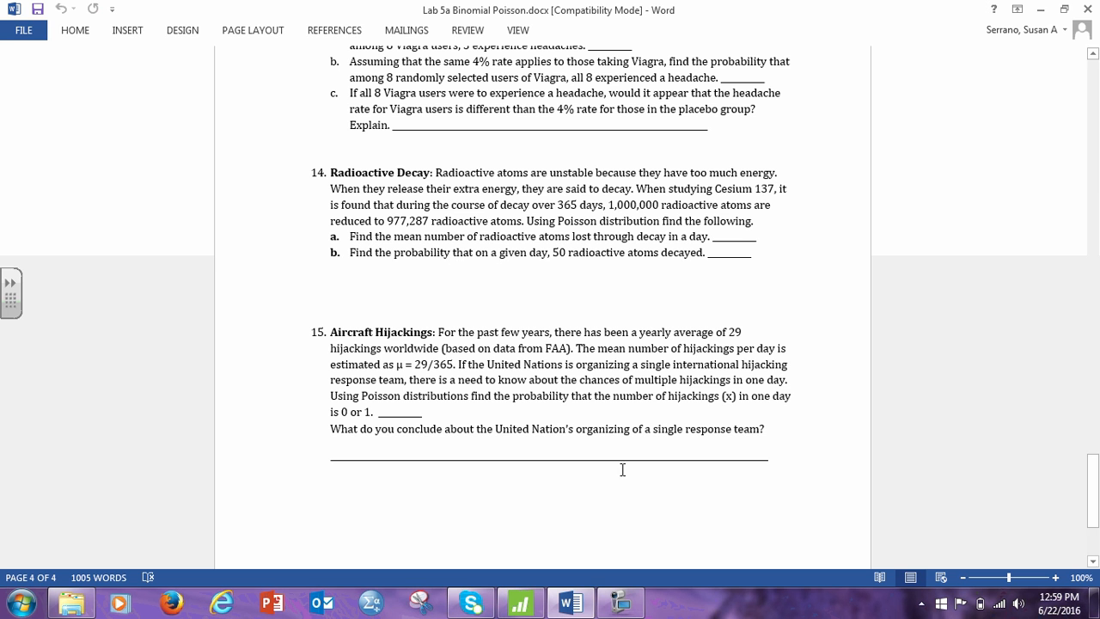
pyautogui.click(520, 604)
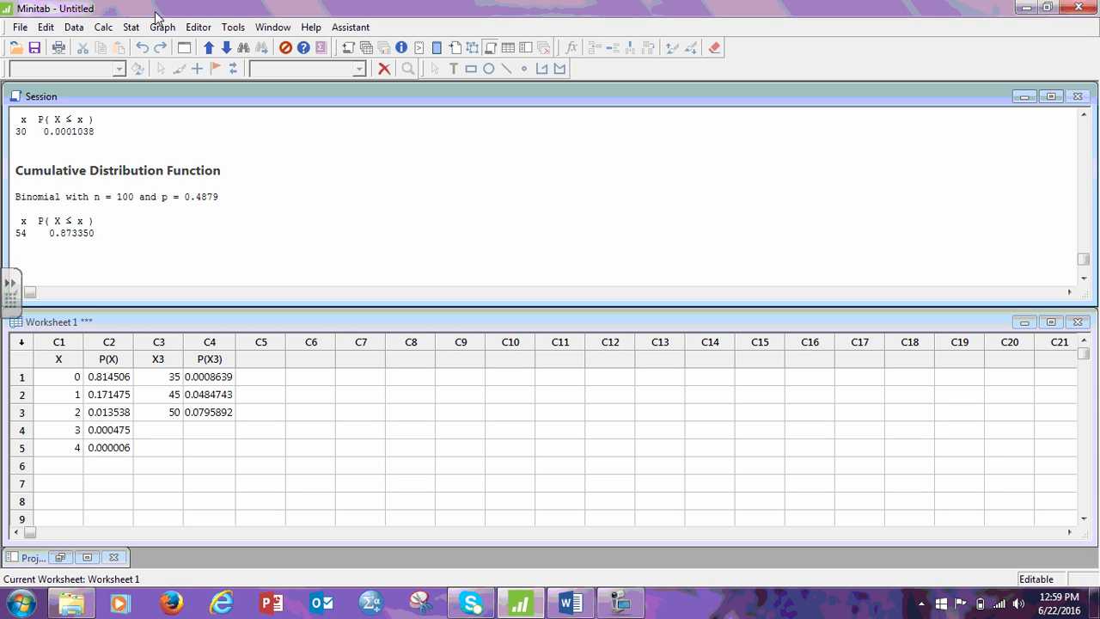
pyautogui.click(102, 28)
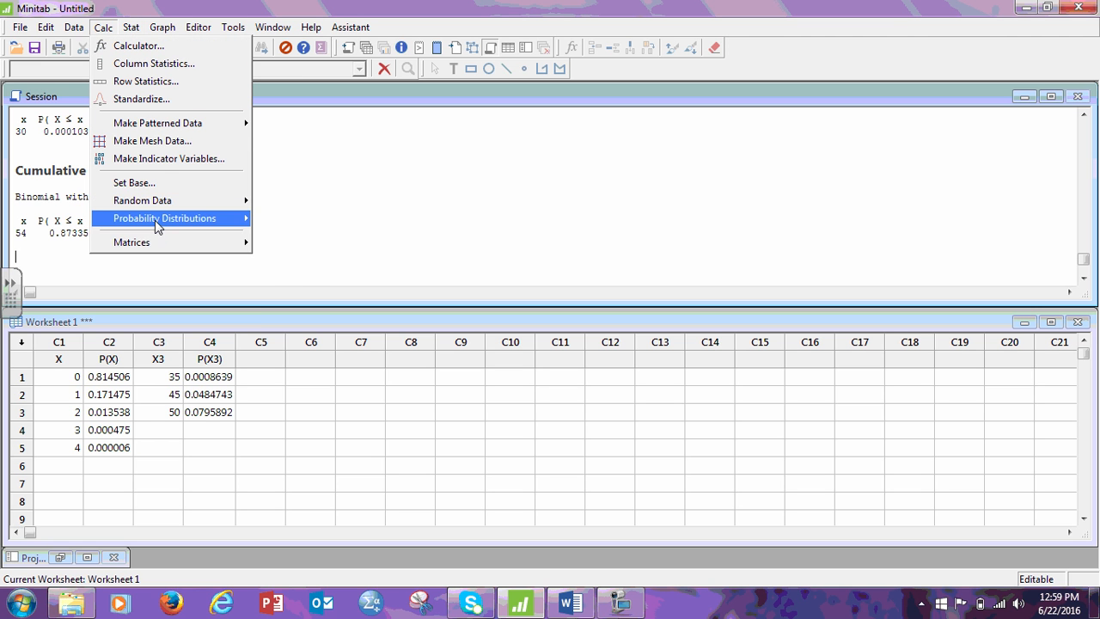
pyautogui.moveTo(154, 220)
pyautogui.click(297, 213)
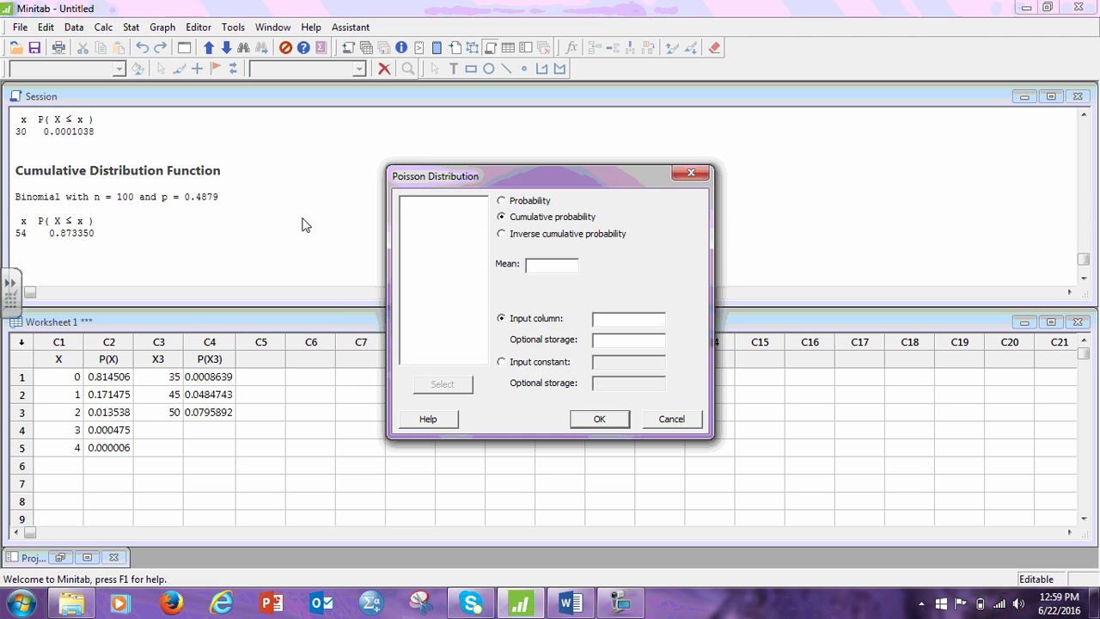
pyautogui.click(543, 268)
pyautogui.write('62.23')
# Calculate the Poisson probability, not the cumulative one, for an input constant of 50.
pyautogui.click(502, 362)
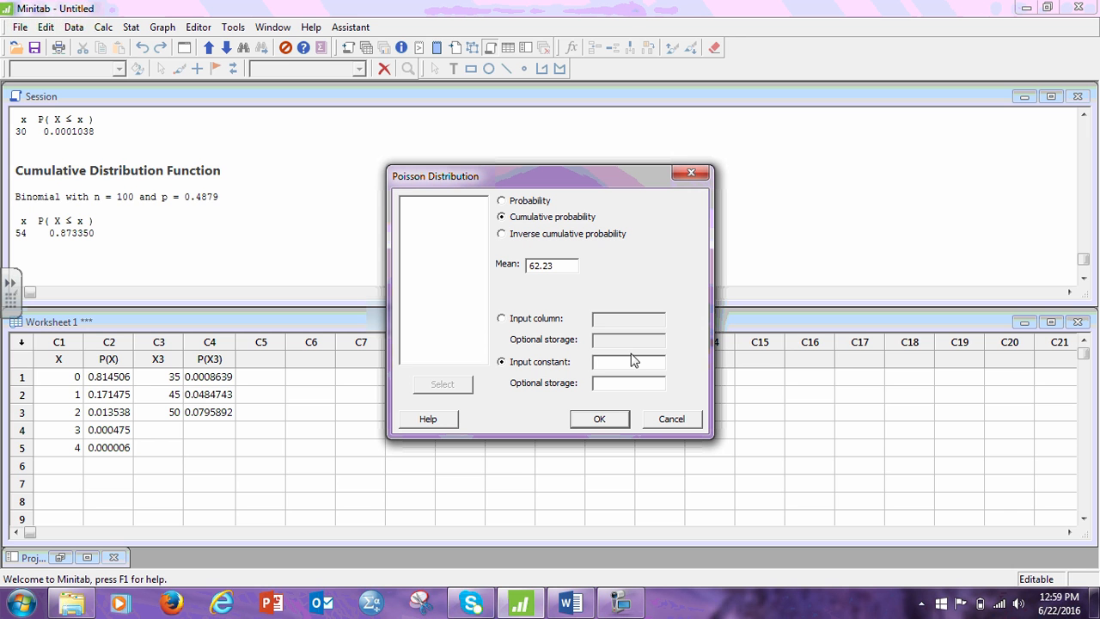
pyautogui.write('50')
pyautogui.click(605, 419)
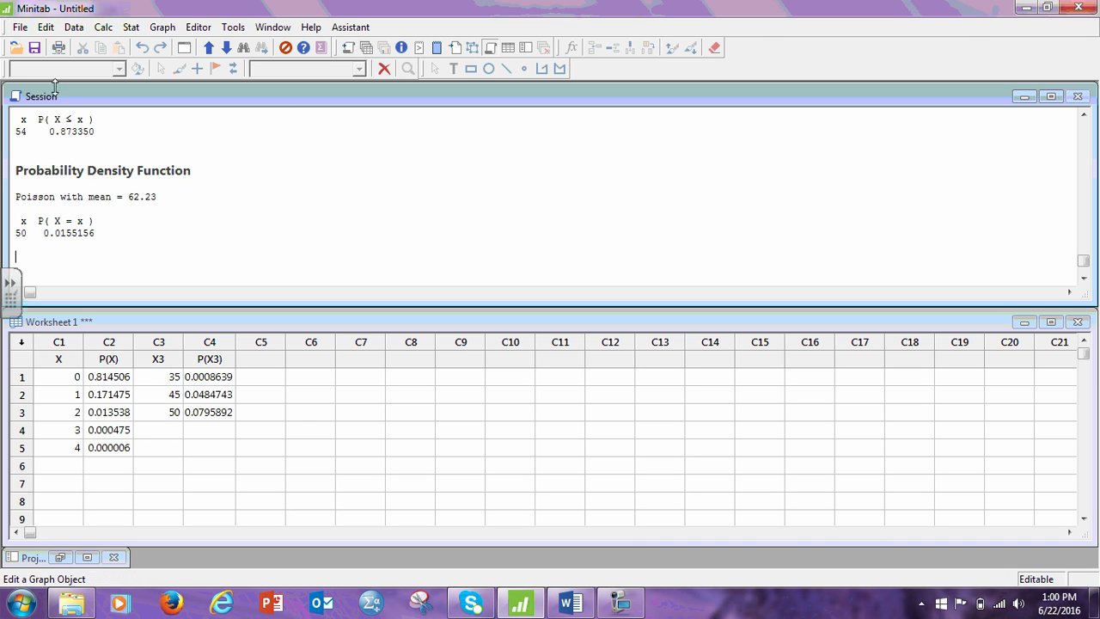
pyautogui.click(621, 606)
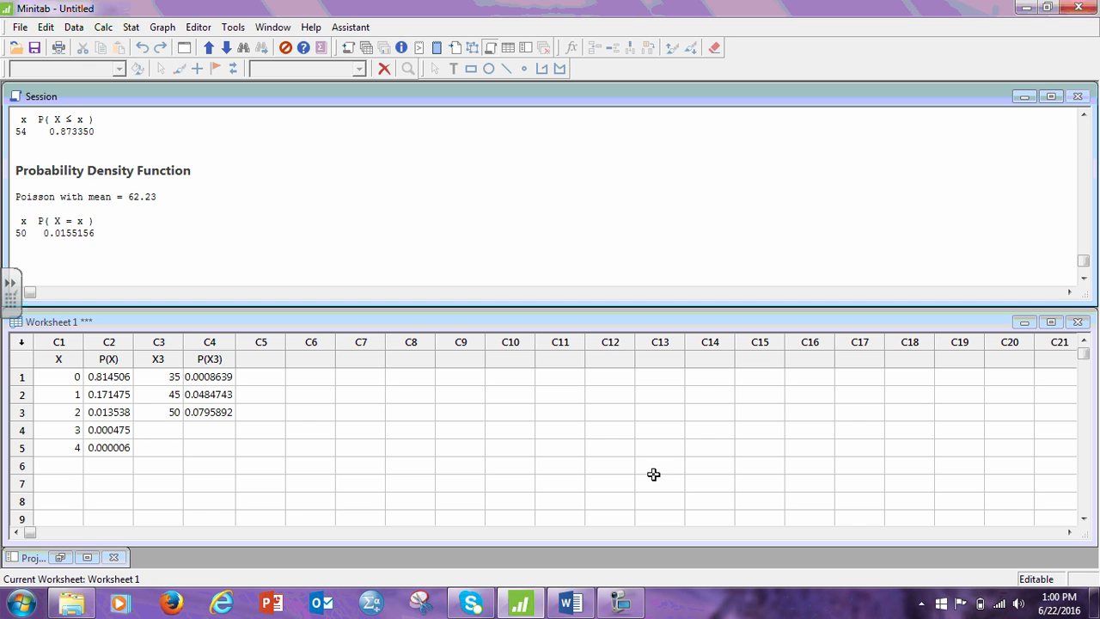
pyautogui.click(620, 606)
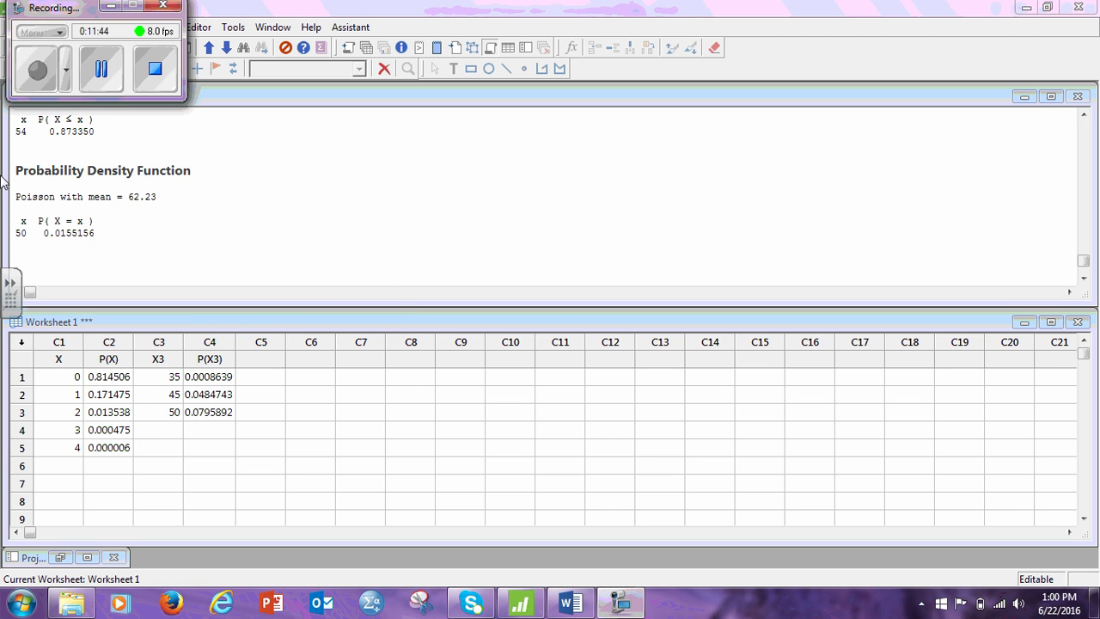